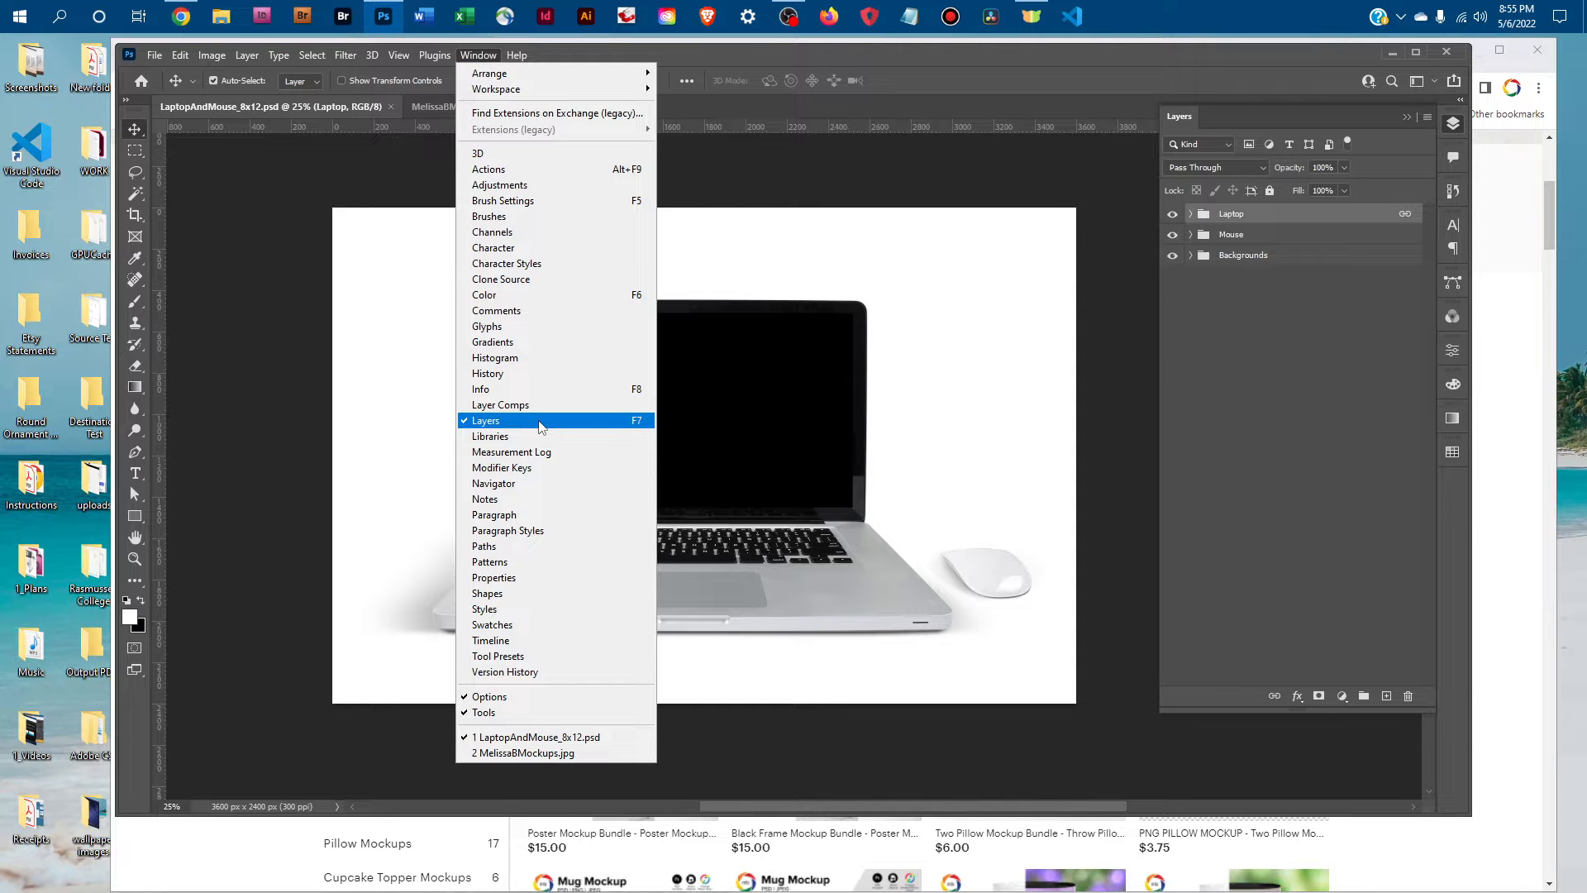
Open the Design - Screen smart object inside the Laptop group for editing
click(1237, 359)
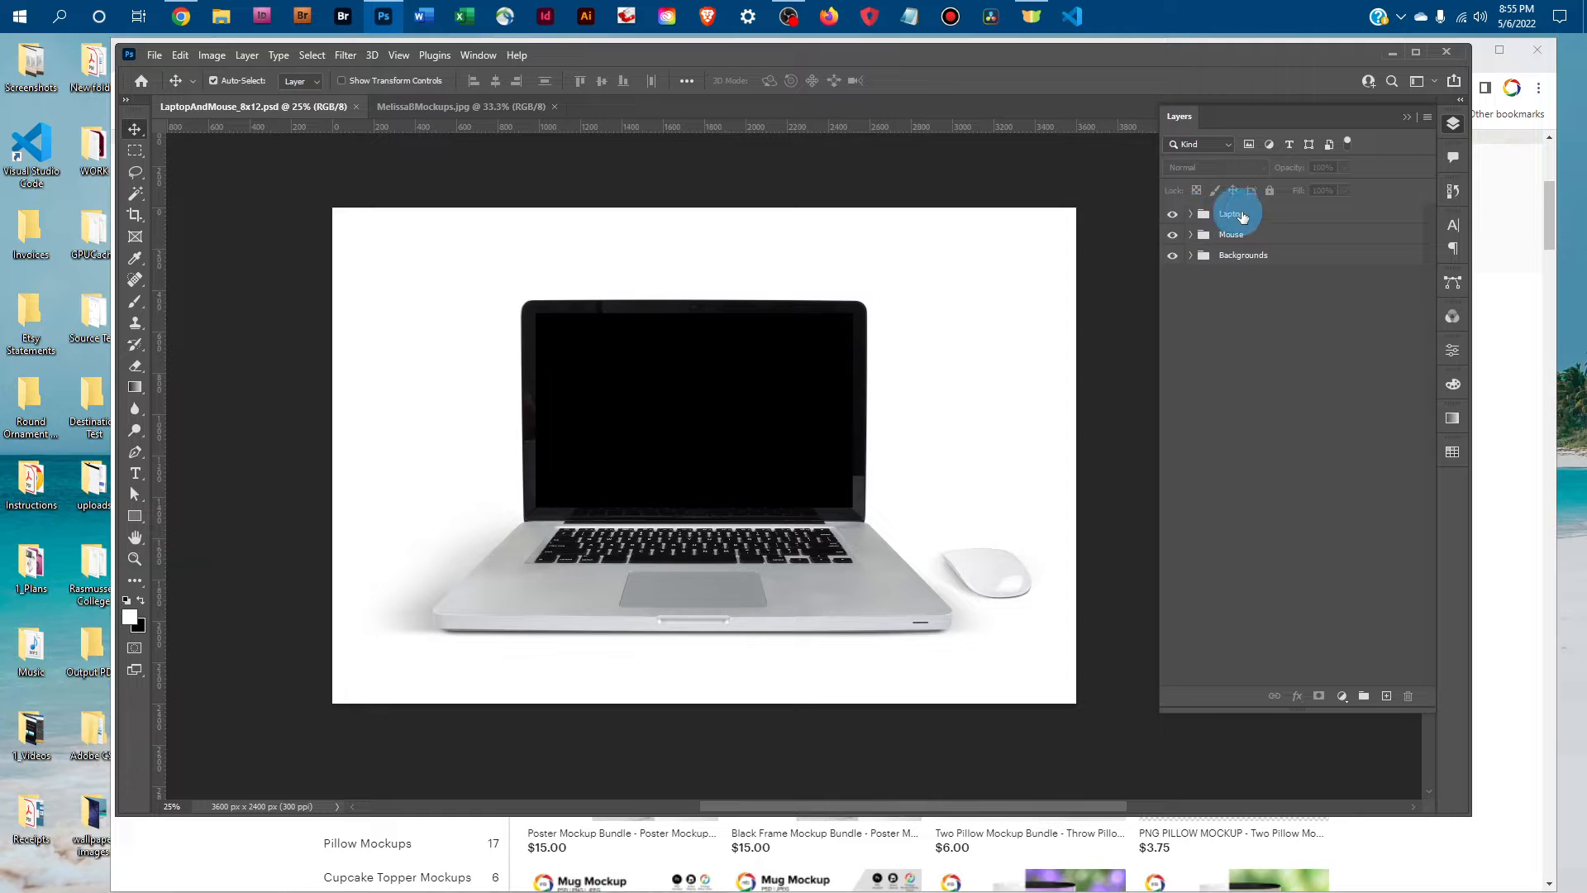
click(1190, 216)
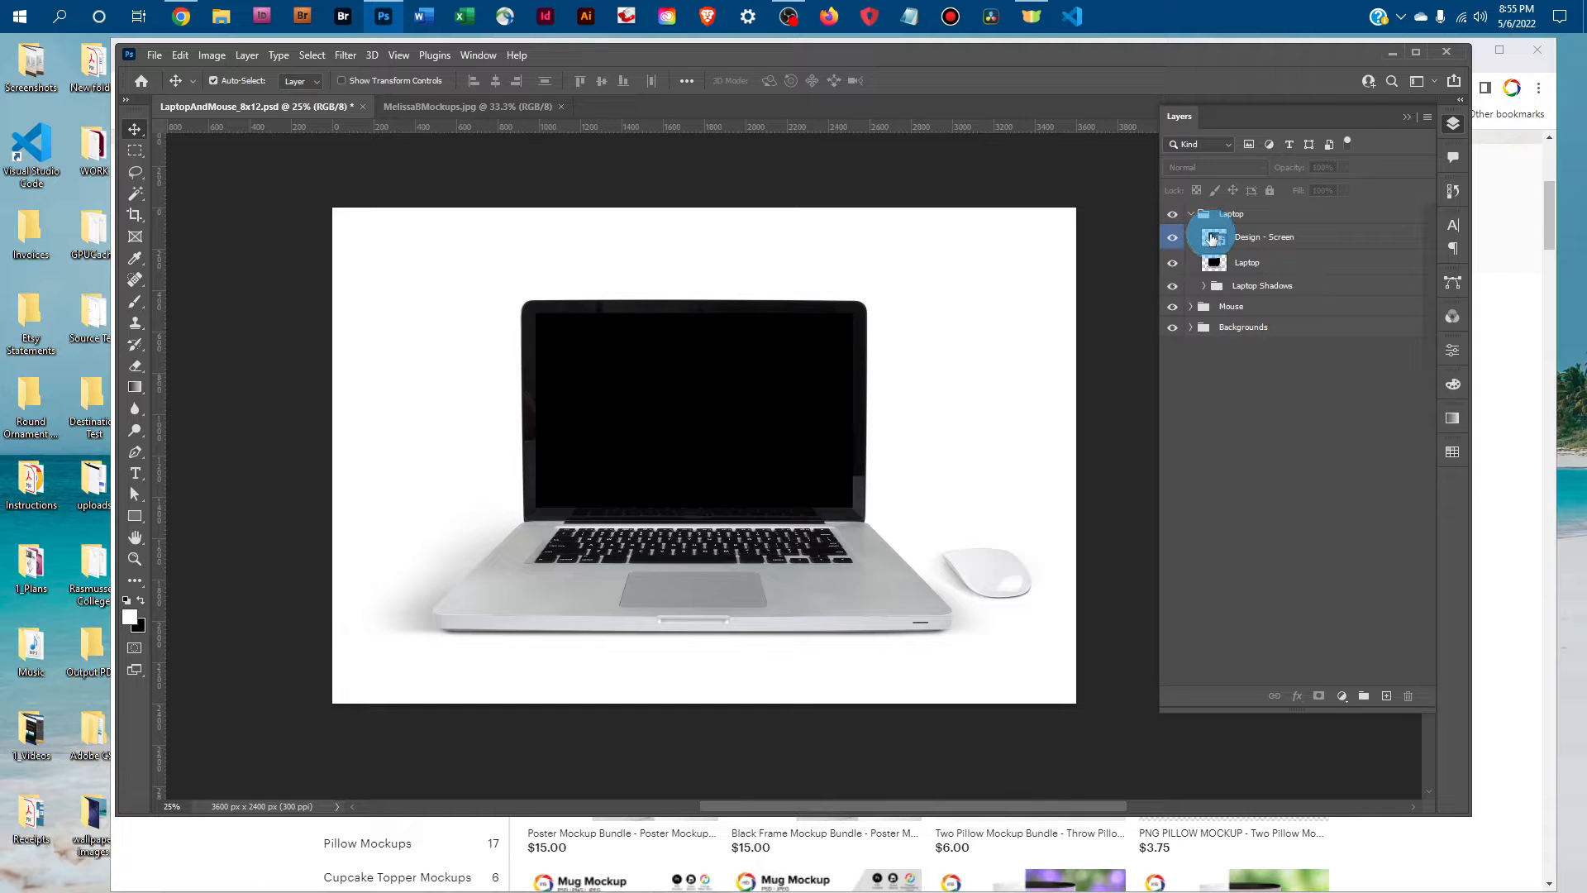
double_click(1213, 239)
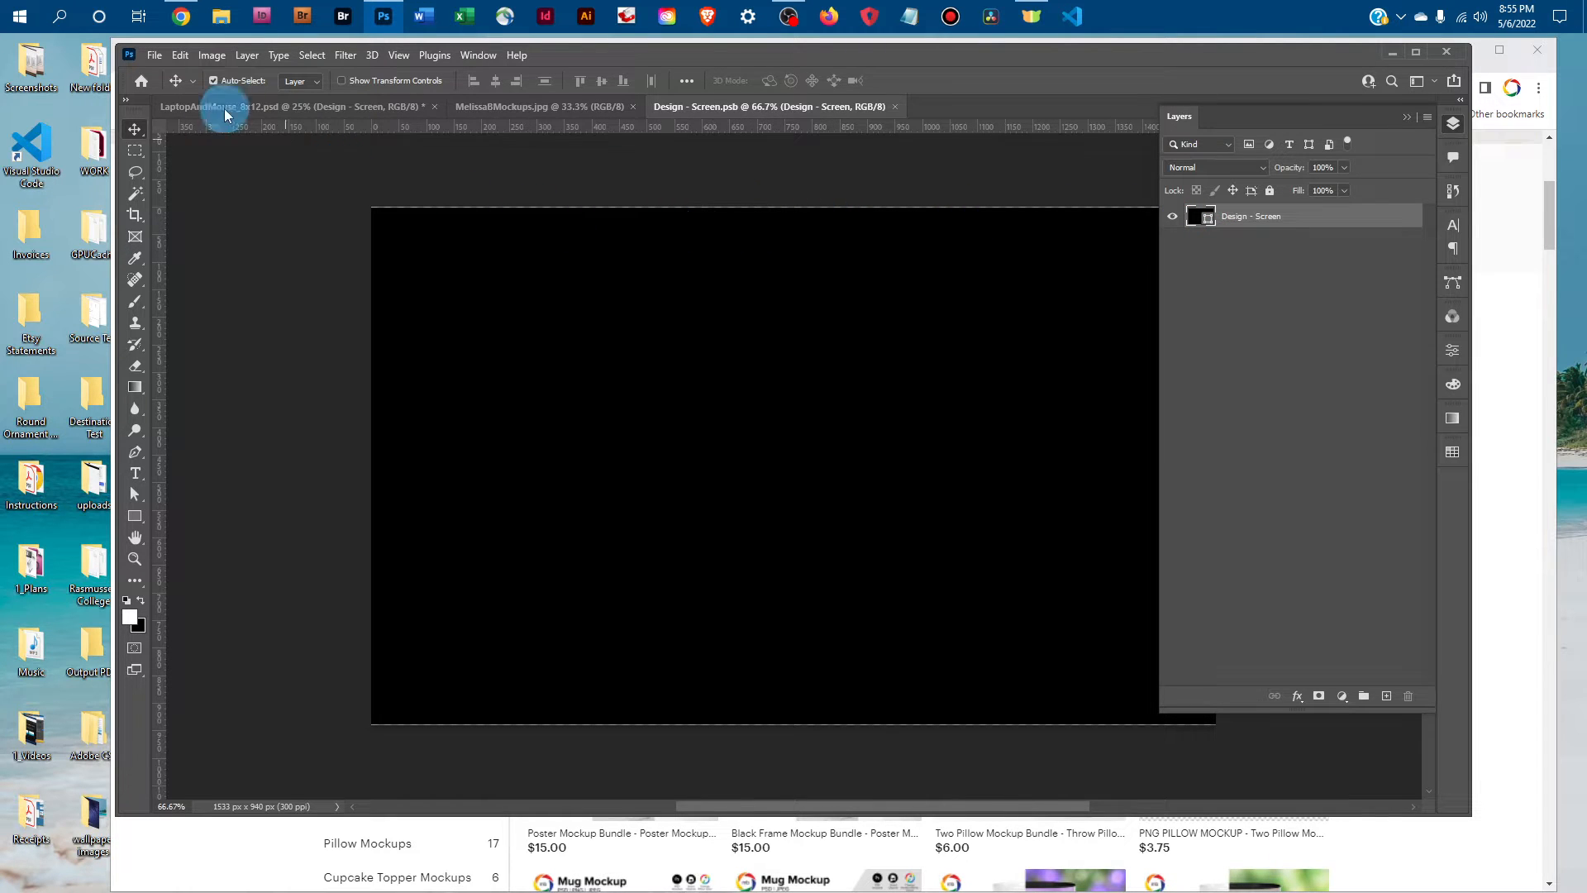
Open the image EtsyShopJPG from the 1_Art folder as a separate document
click(157, 57)
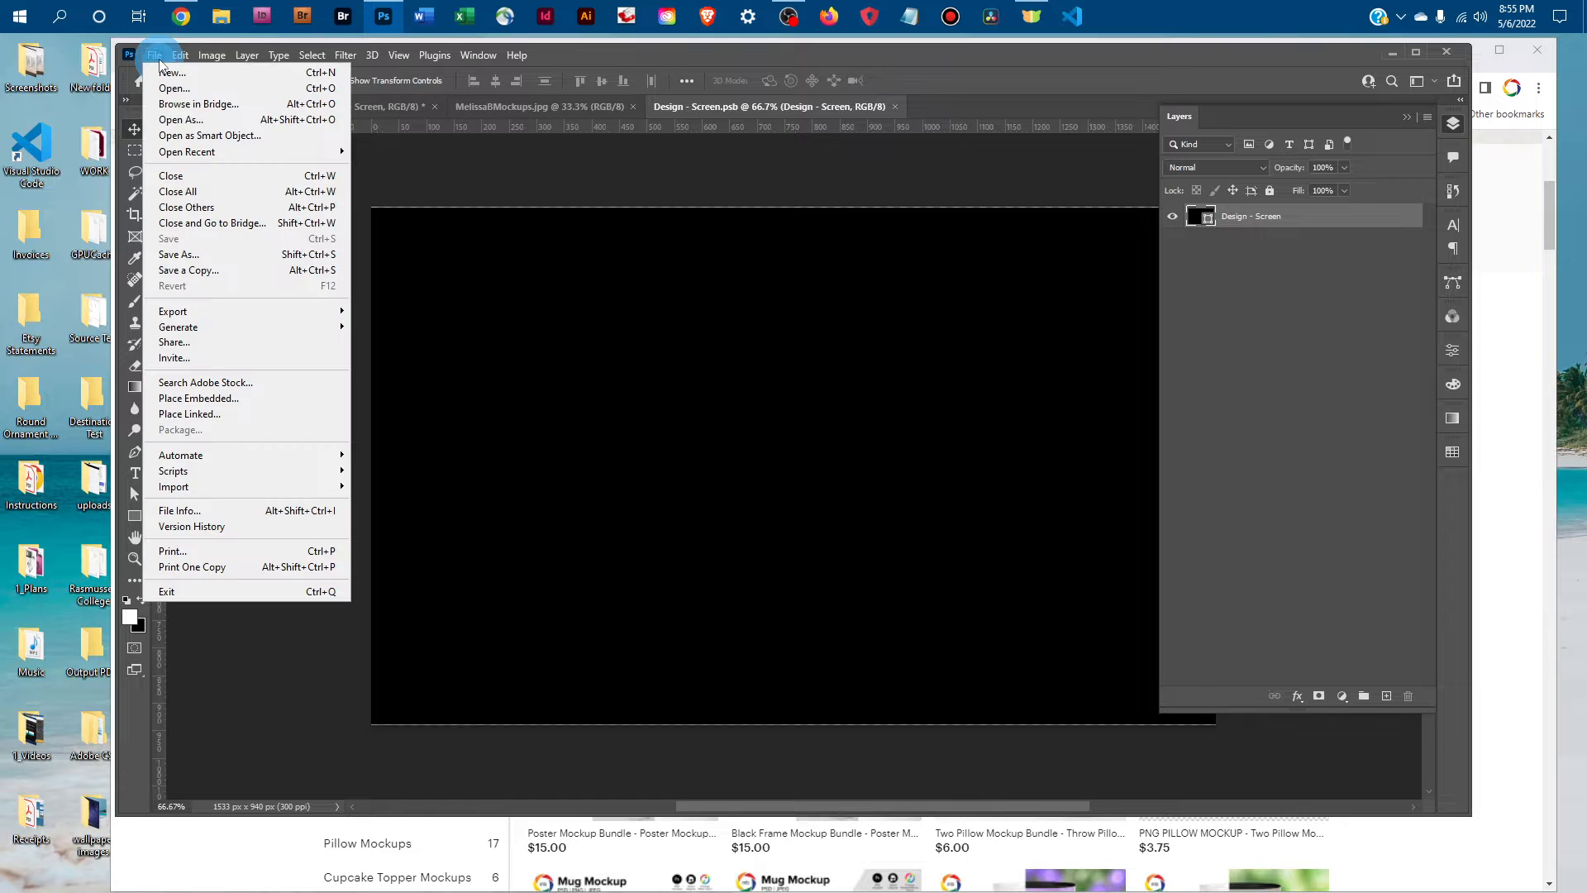
click(183, 89)
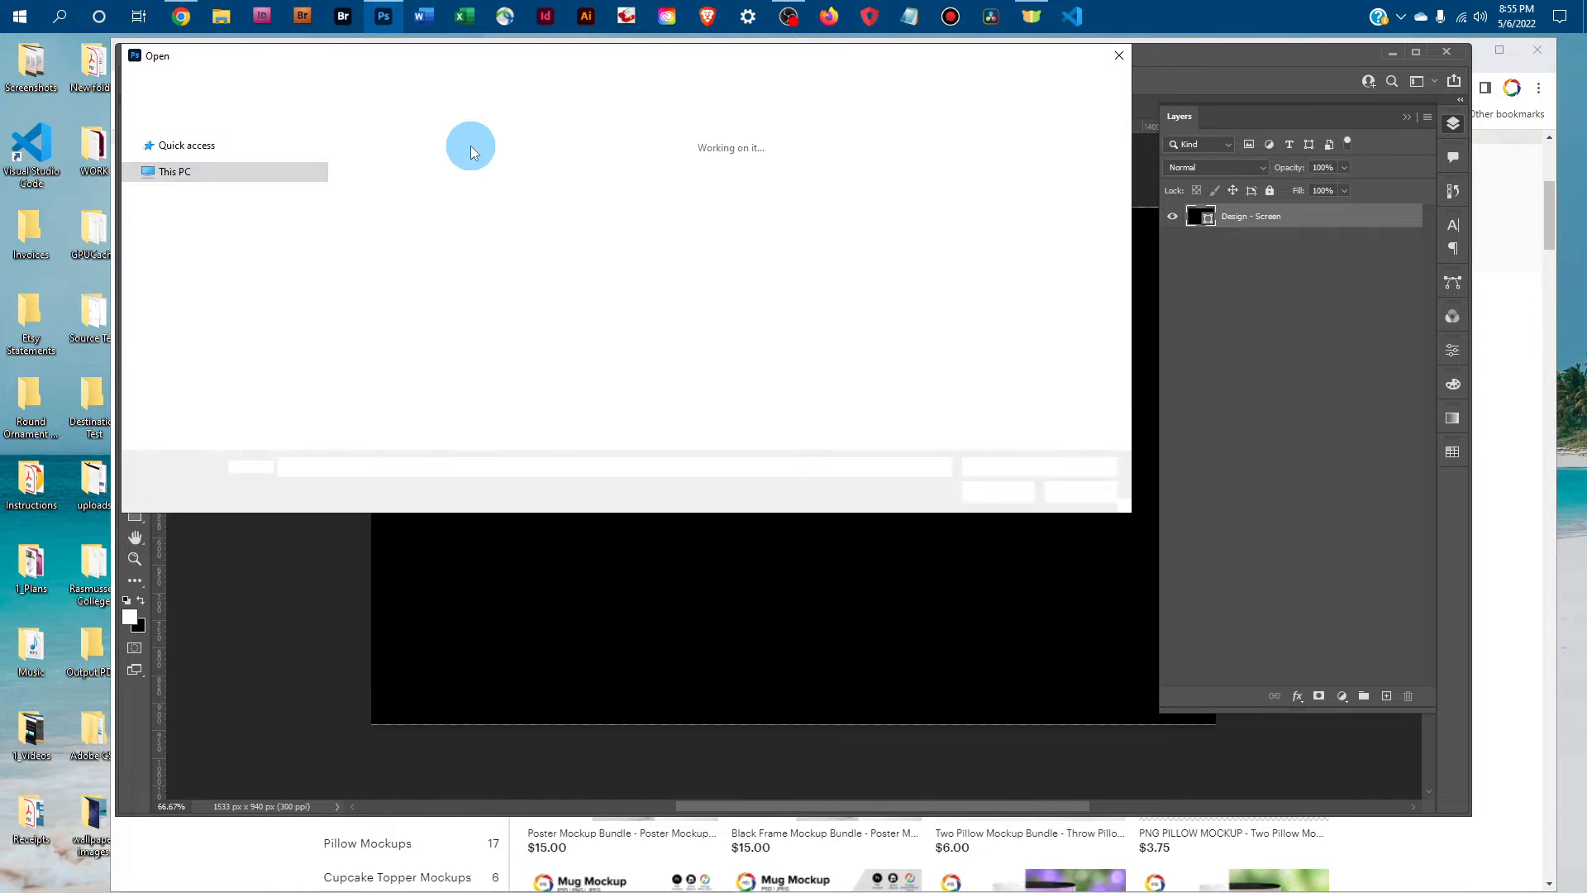
scroll(256, 269, up, 3)
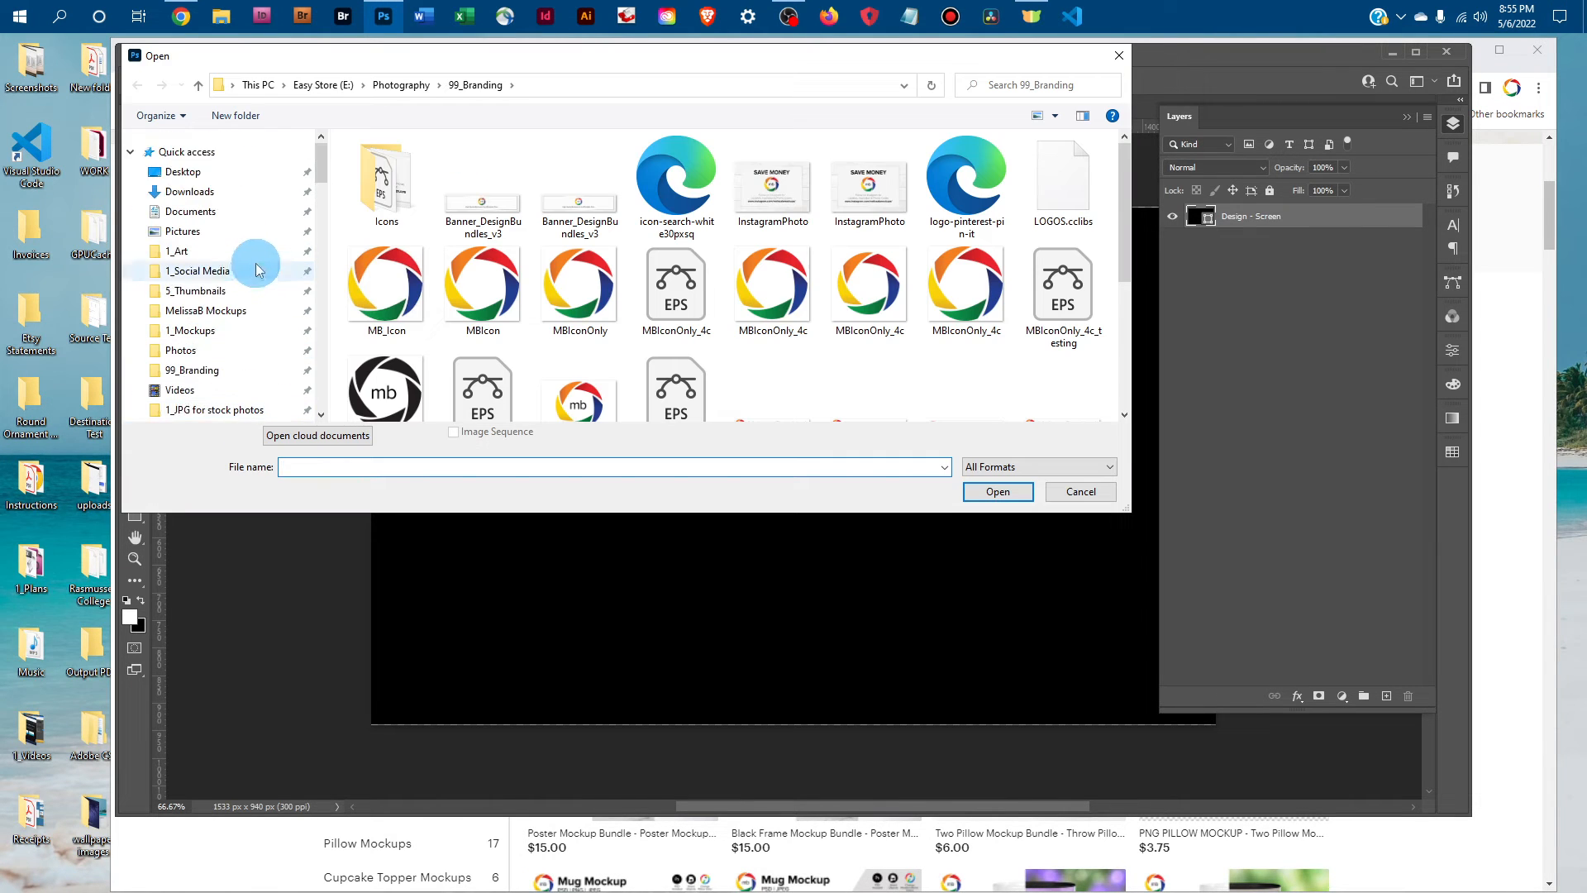
click(206, 252)
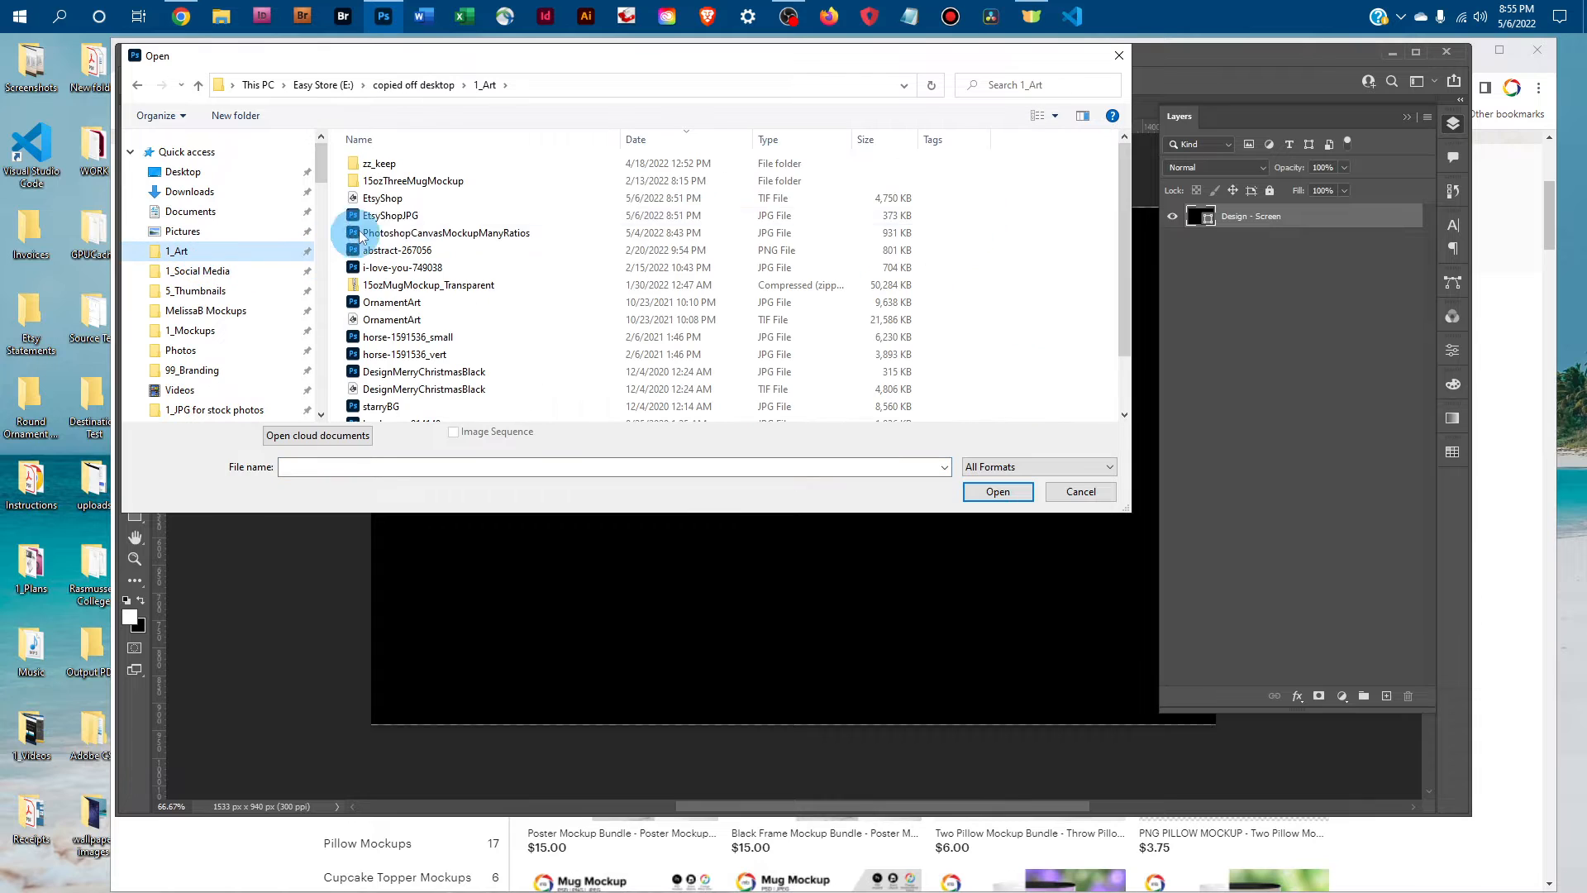
click(449, 216)
click(999, 492)
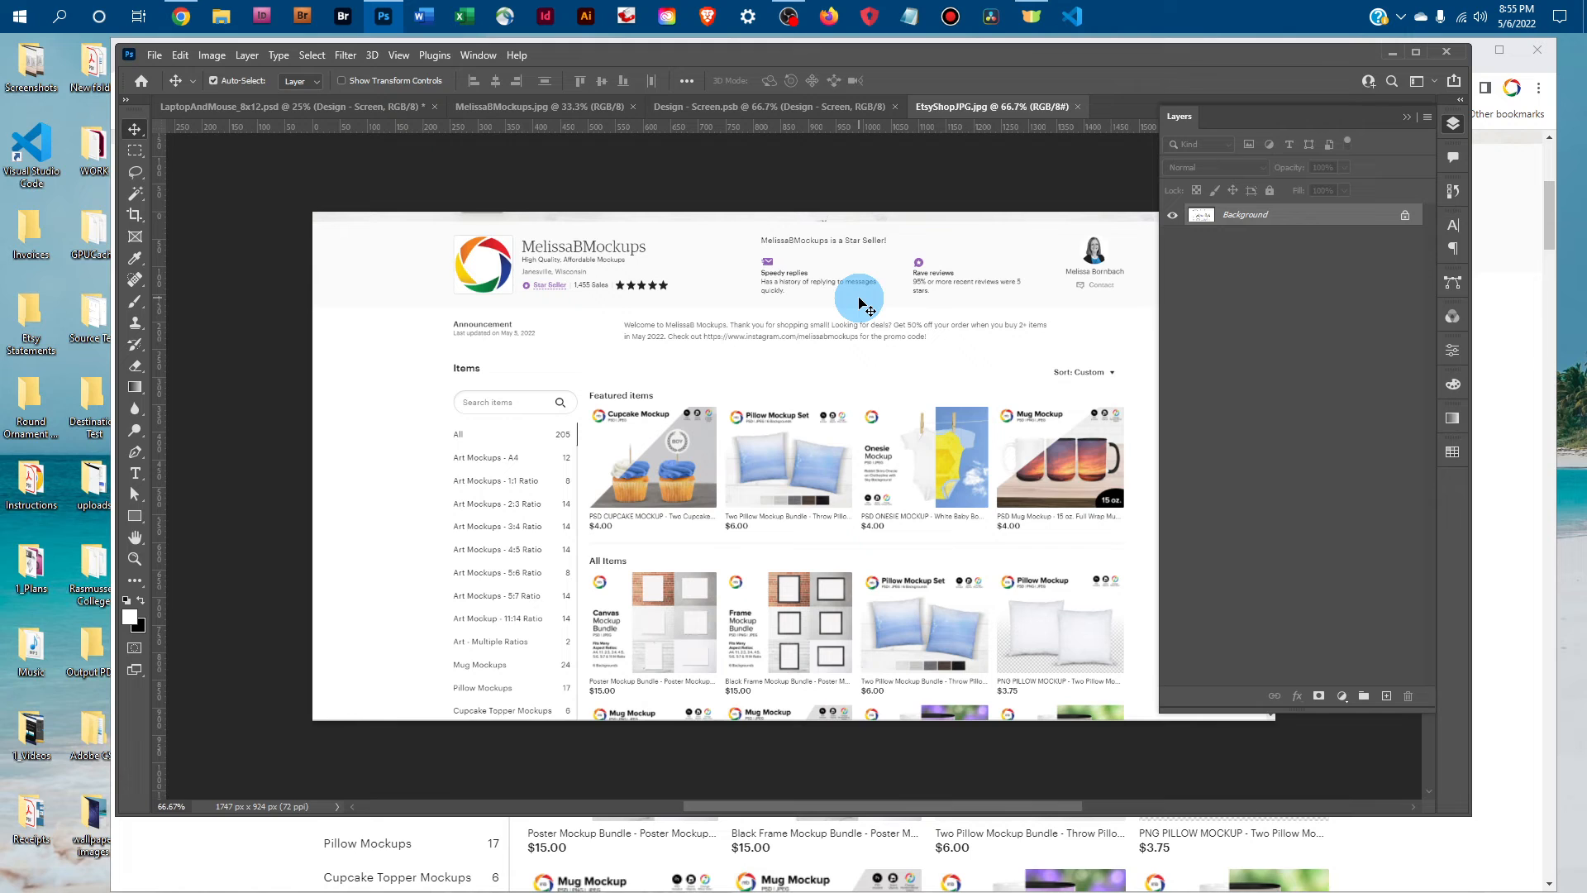
Select the whole EtsyShopJPG image and copy it
click(312, 55)
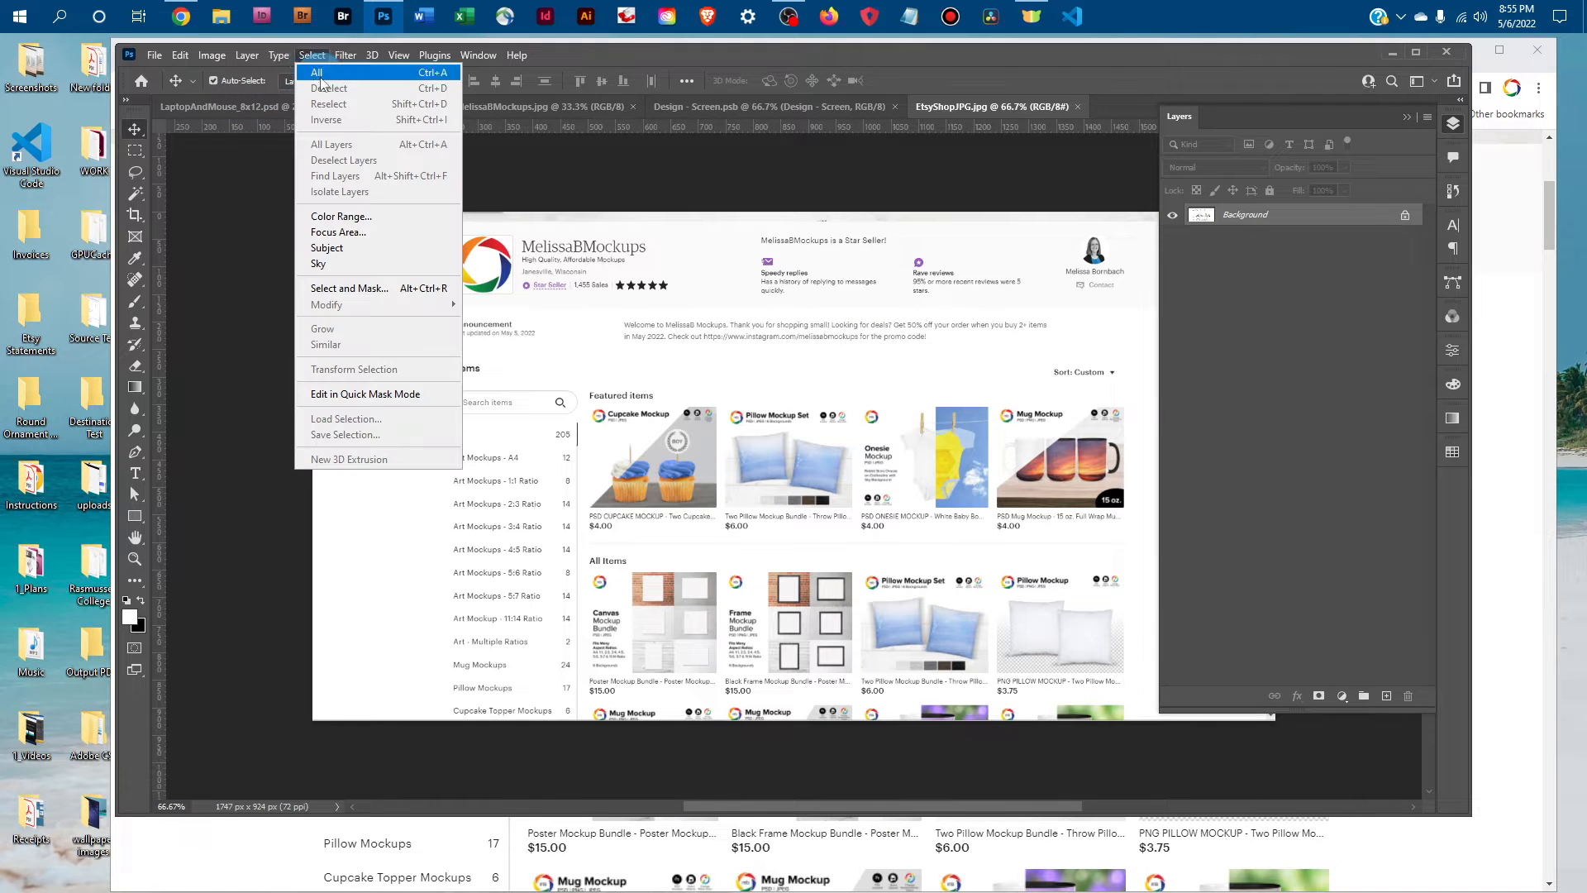
click(323, 67)
click(180, 54)
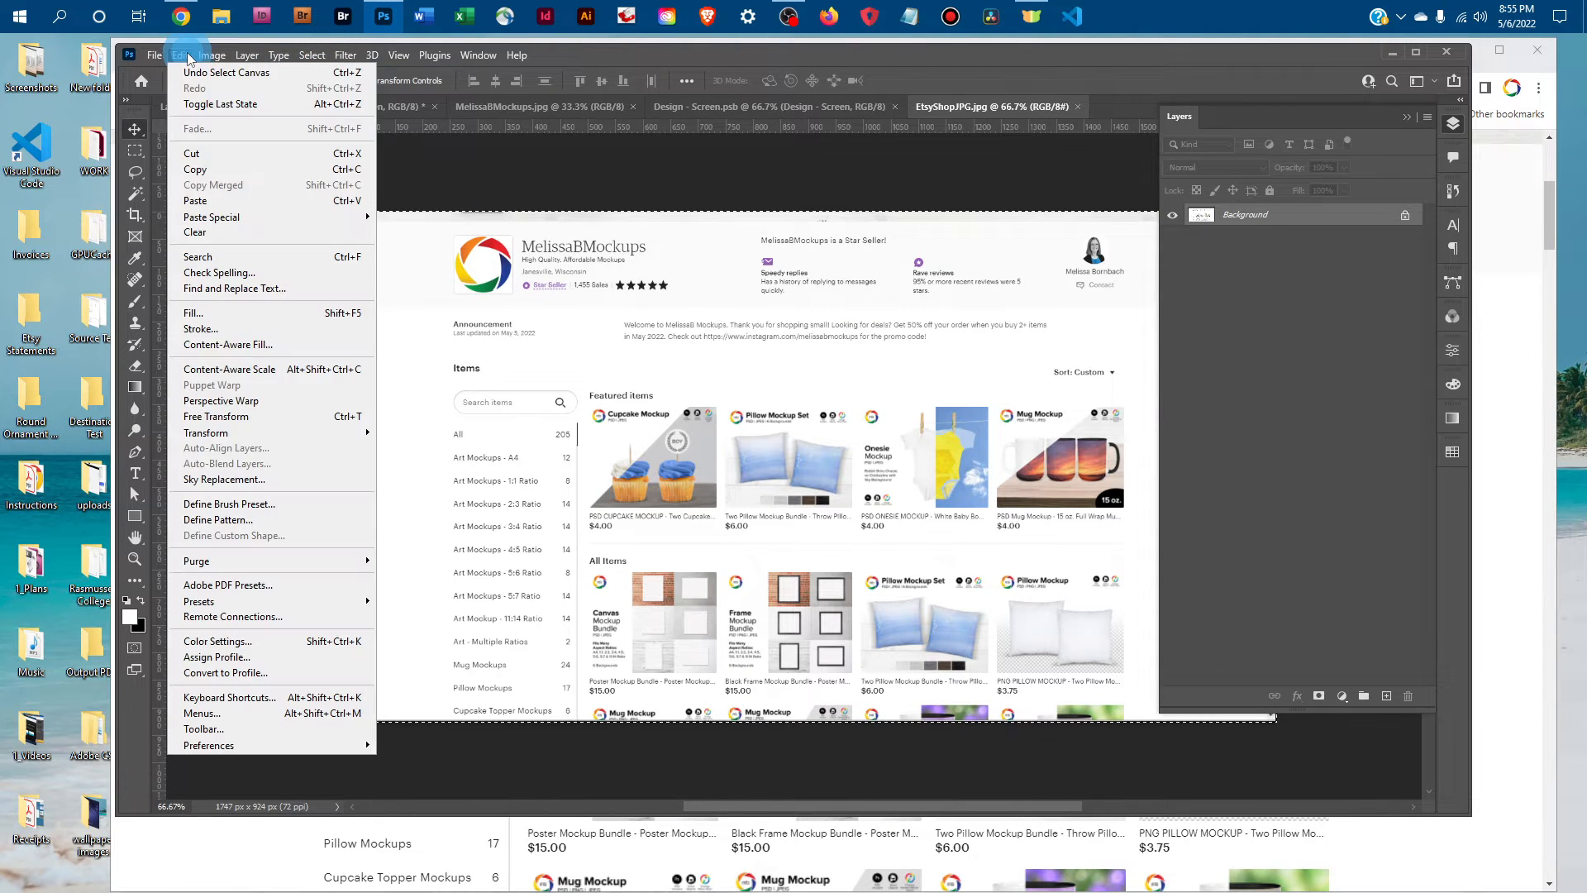
click(236, 170)
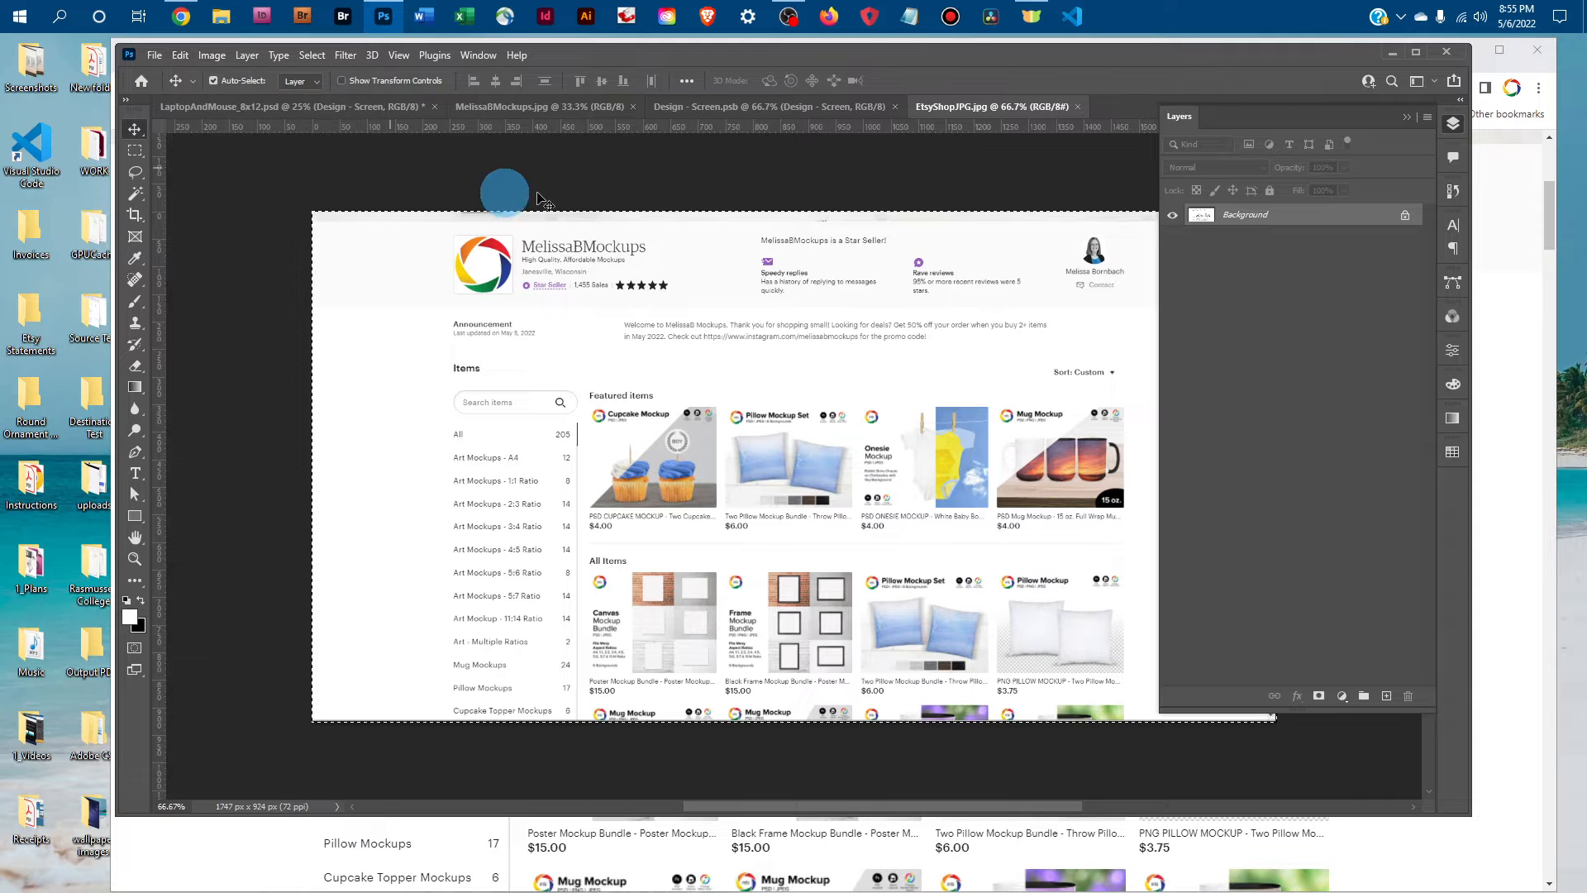
Paste the copied shop image into the Design - Screen.psb document above the black screen layer
click(760, 108)
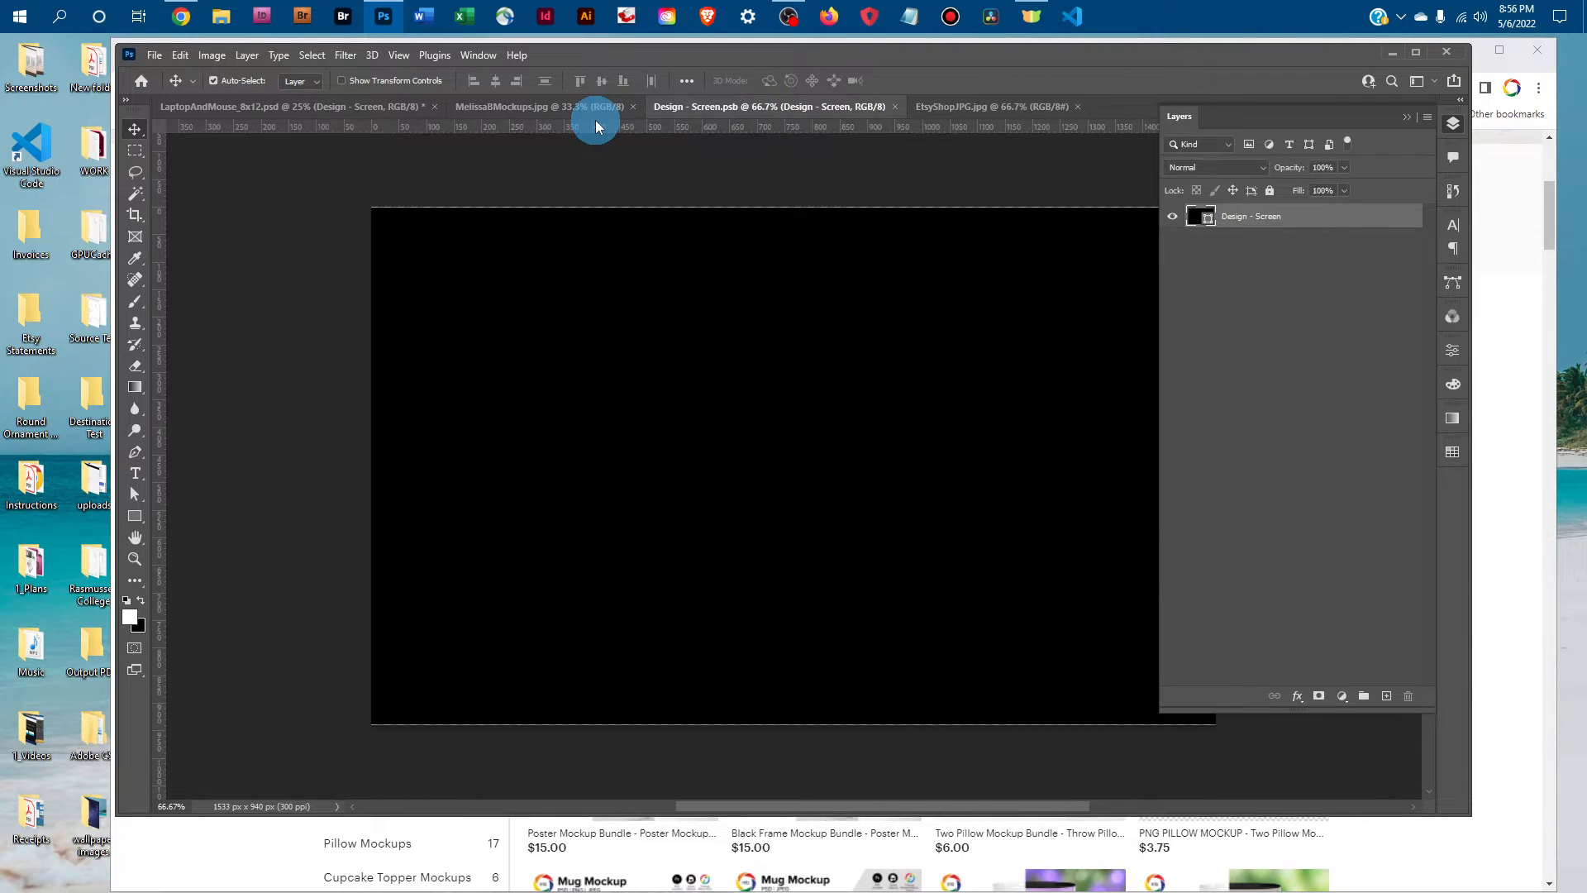
click(178, 56)
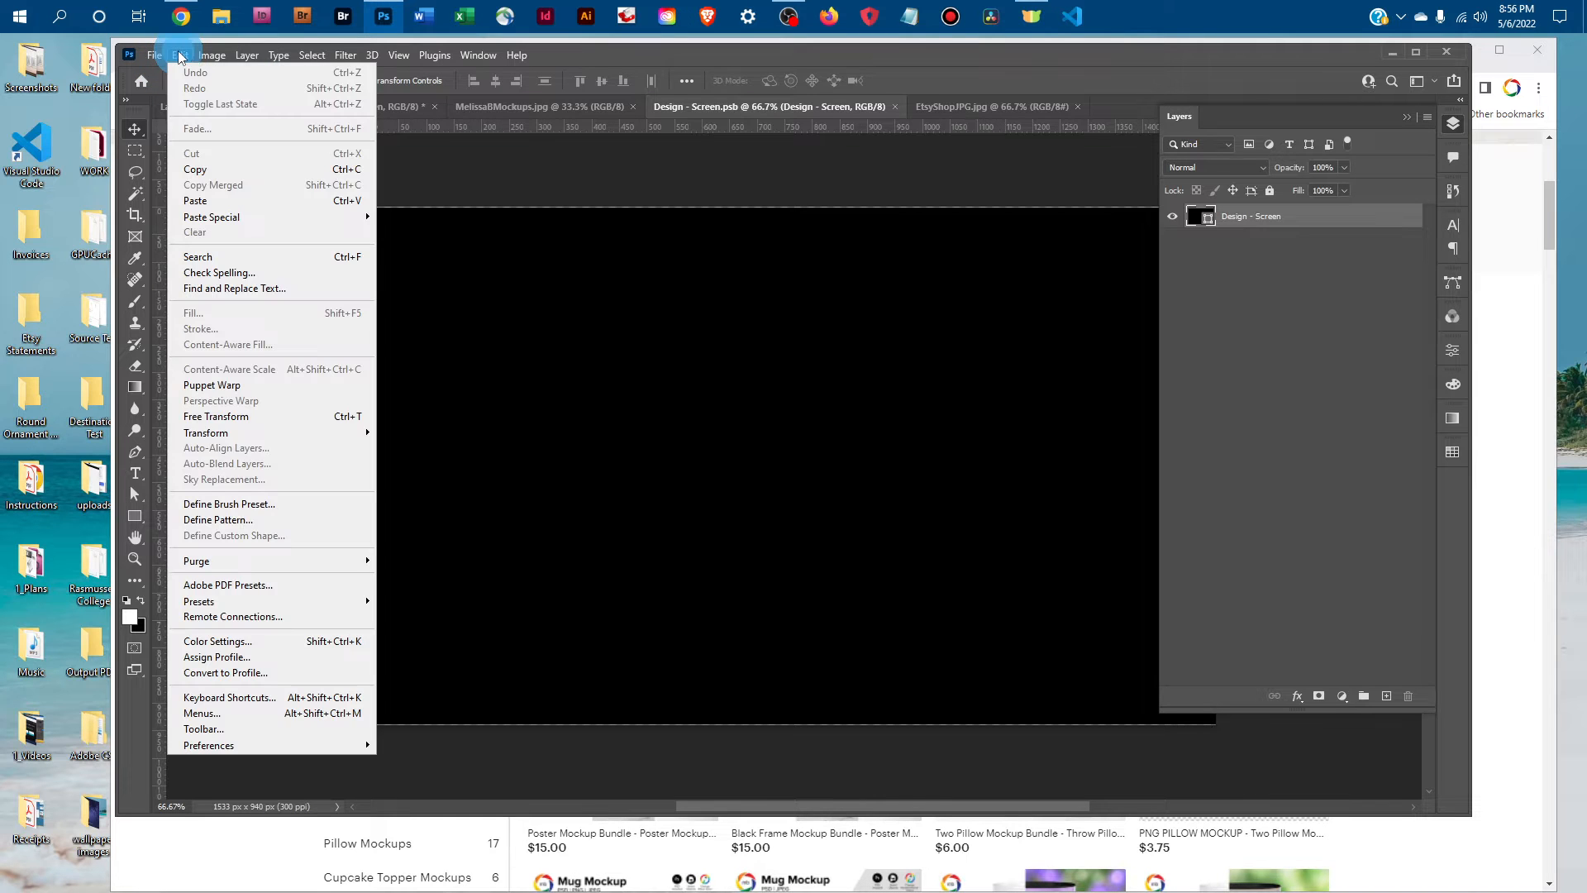
click(218, 198)
click(725, 220)
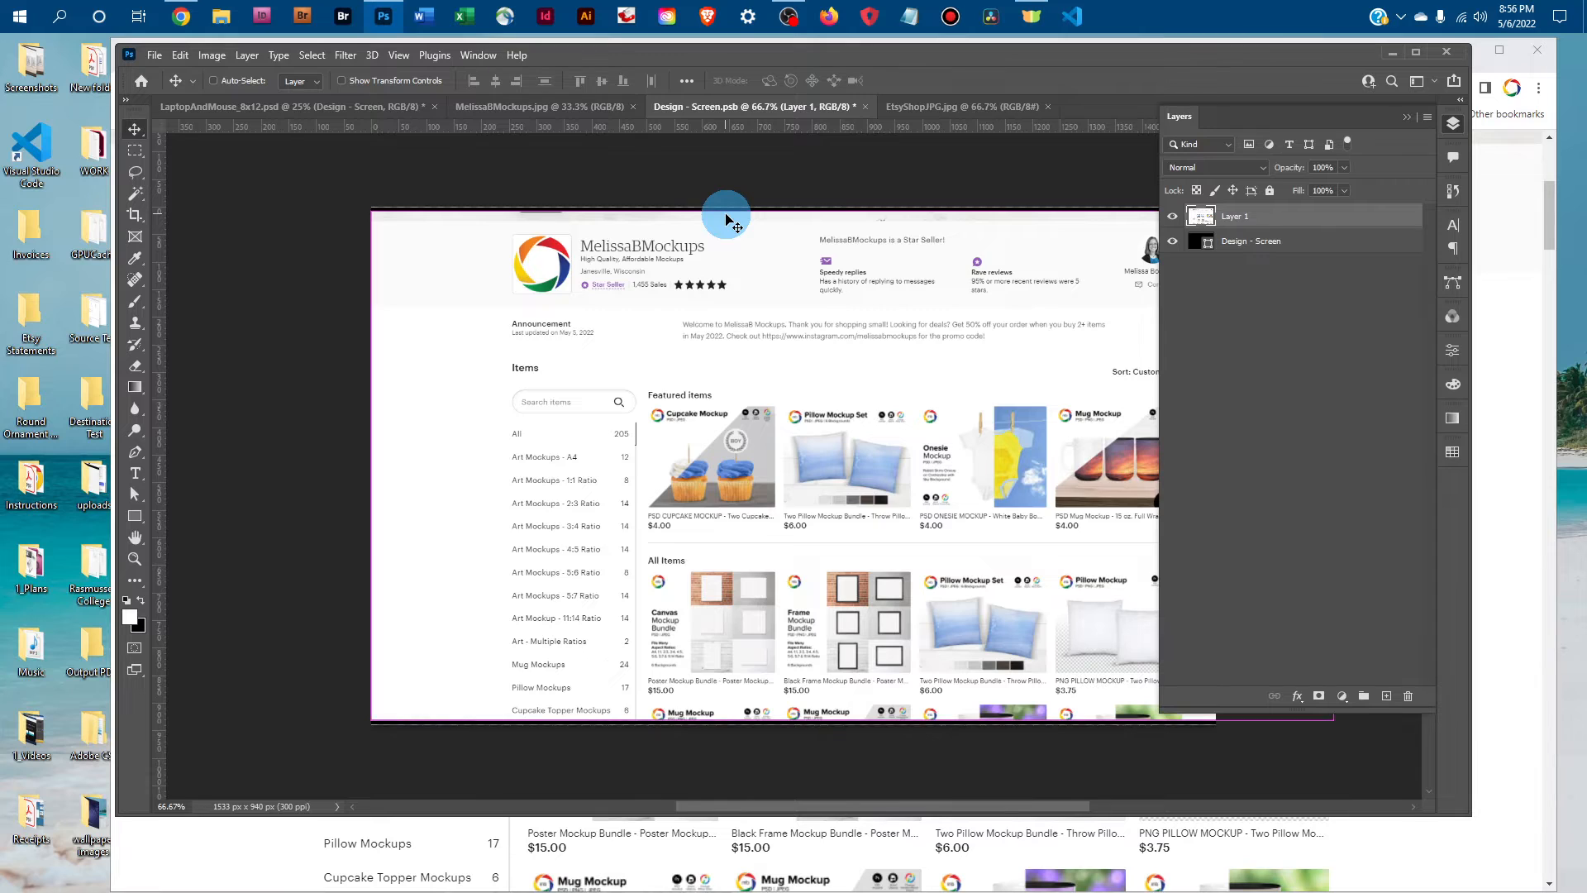
Free-transform the pasted image to about 102% and centre it so it covers the entire black canvas
key(ctrl+minus)
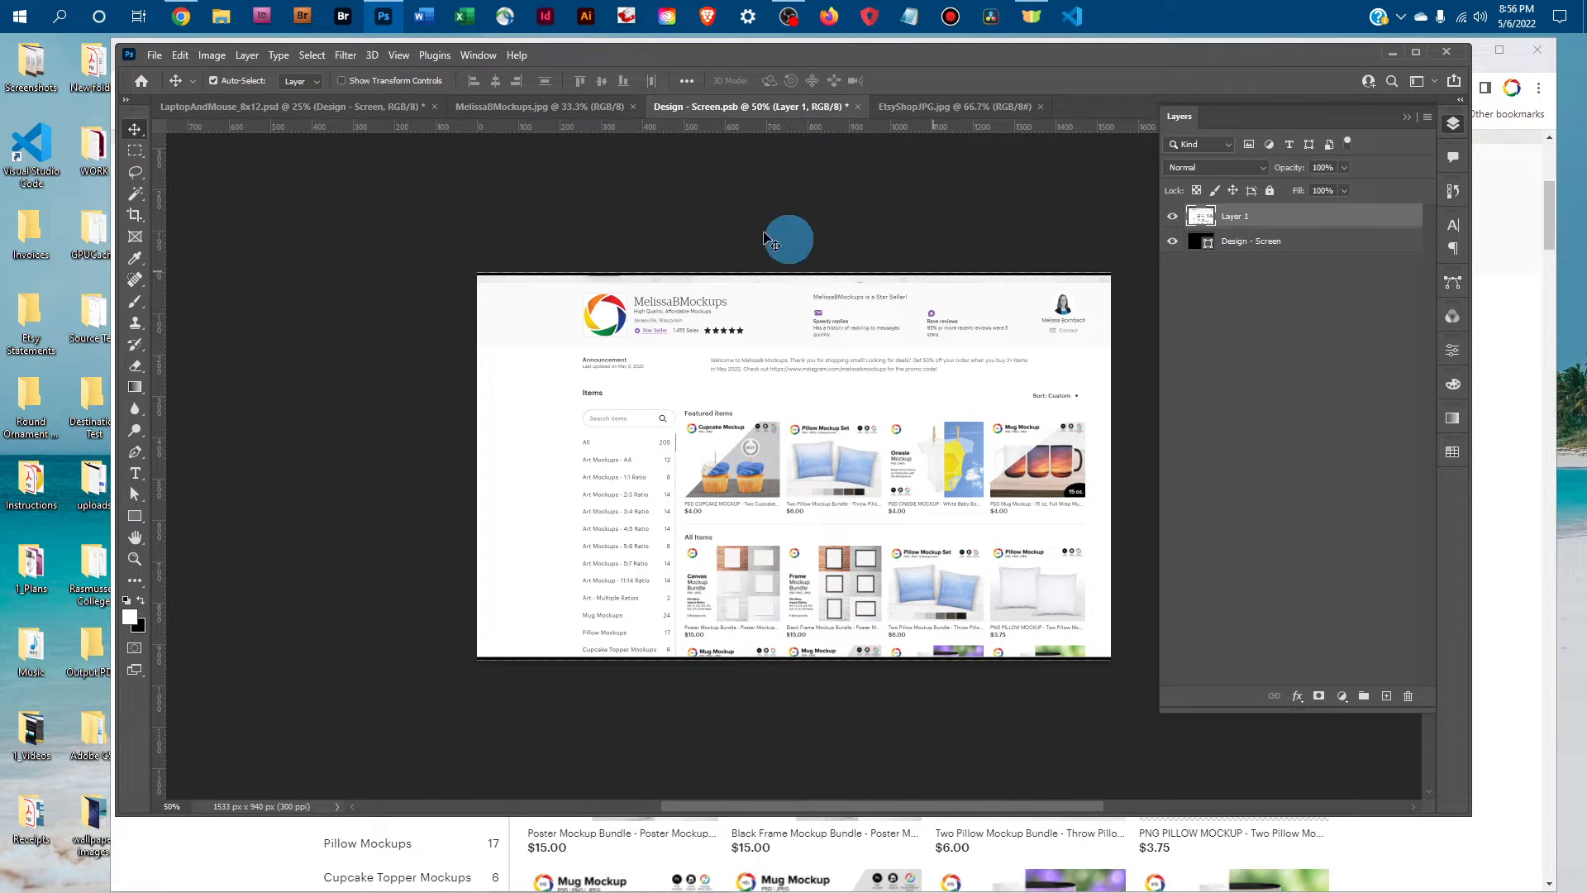
click(180, 55)
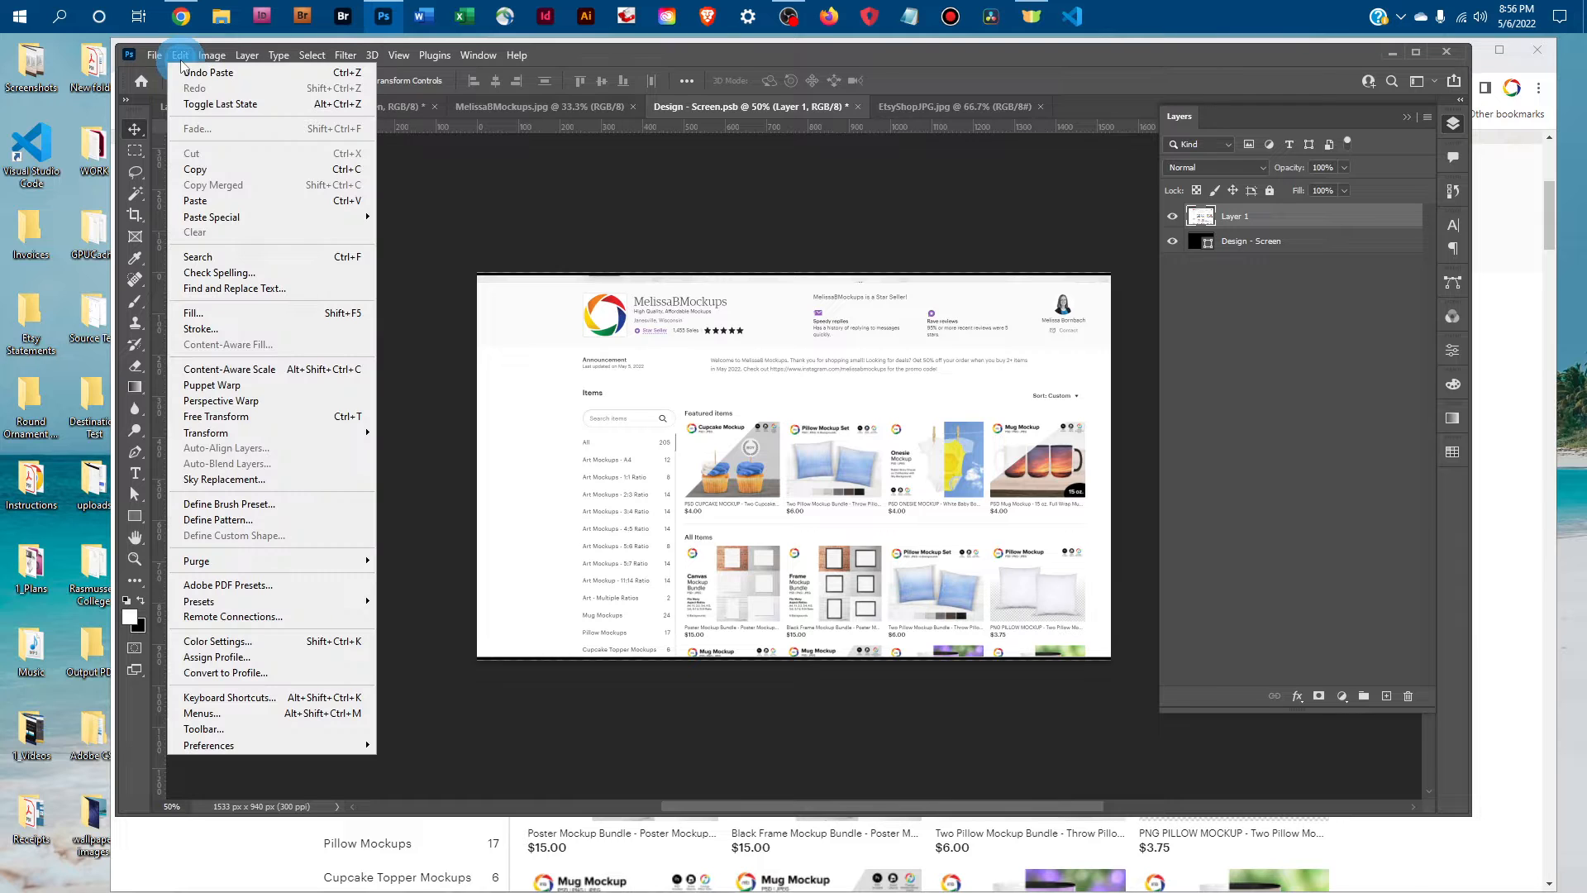
click(266, 417)
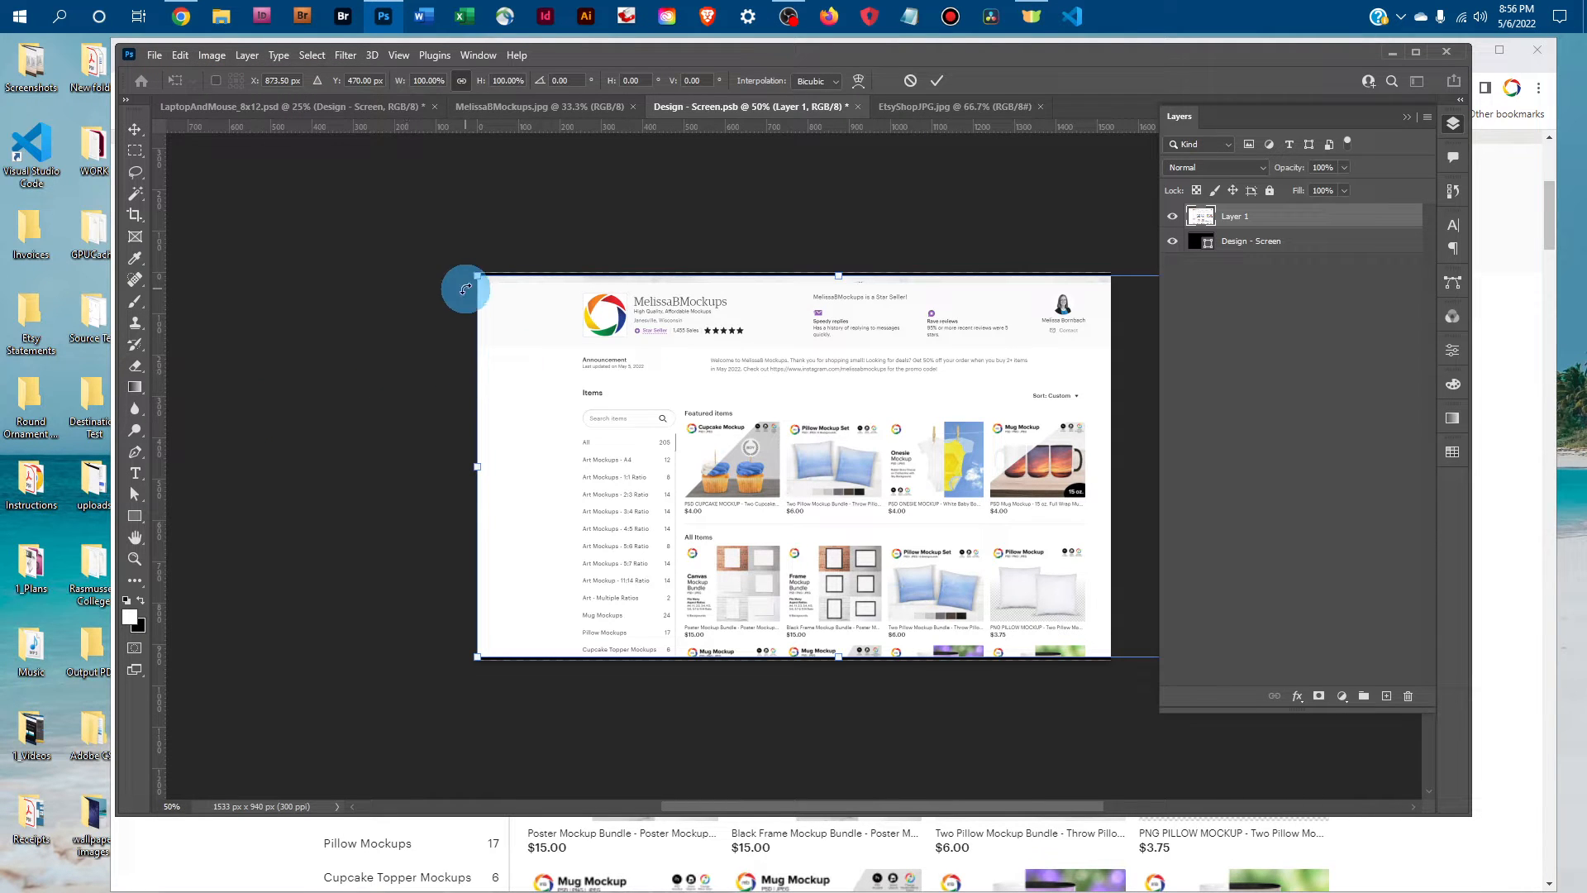
drag(475, 276, 468, 270)
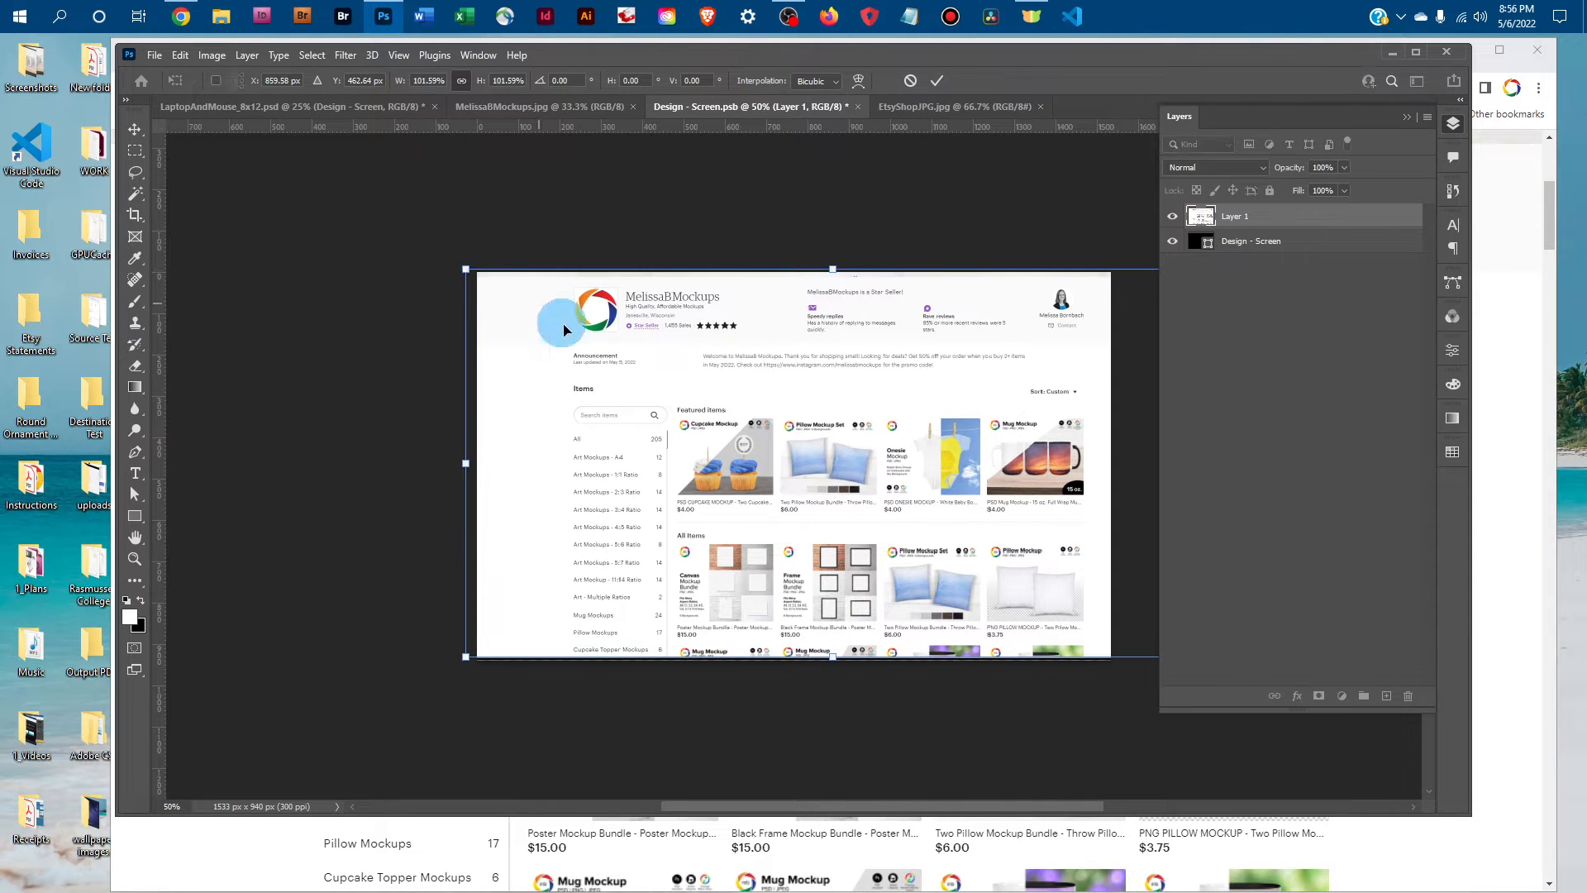
mouse_move(858, 446)
mouse_down()
mouse_move(811, 453)
mouse_move(828, 451)
mouse_up()
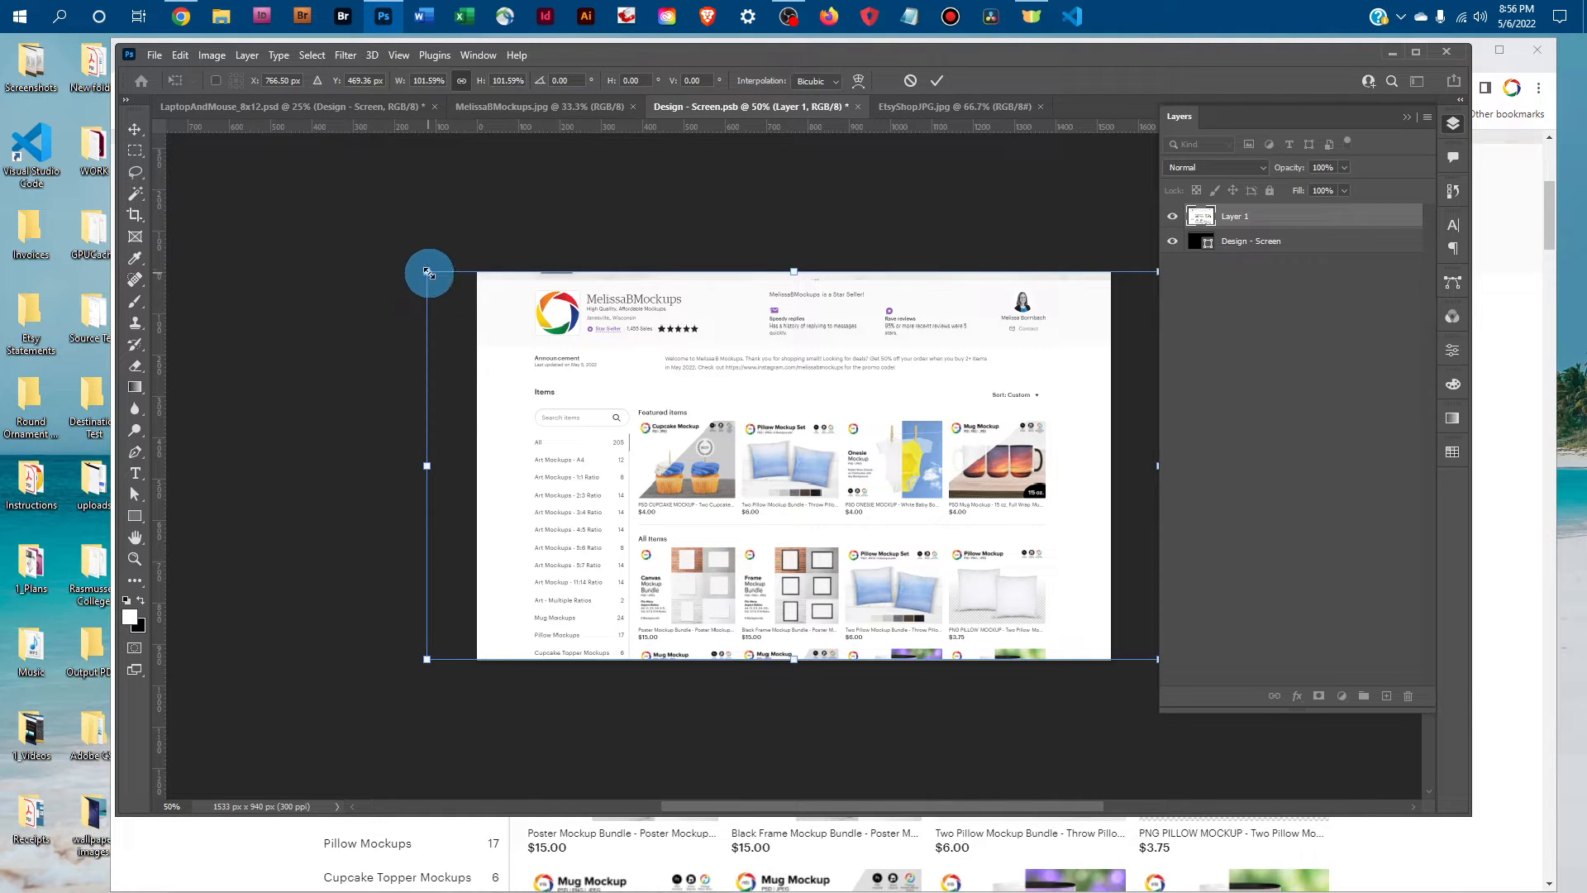
key(Return)
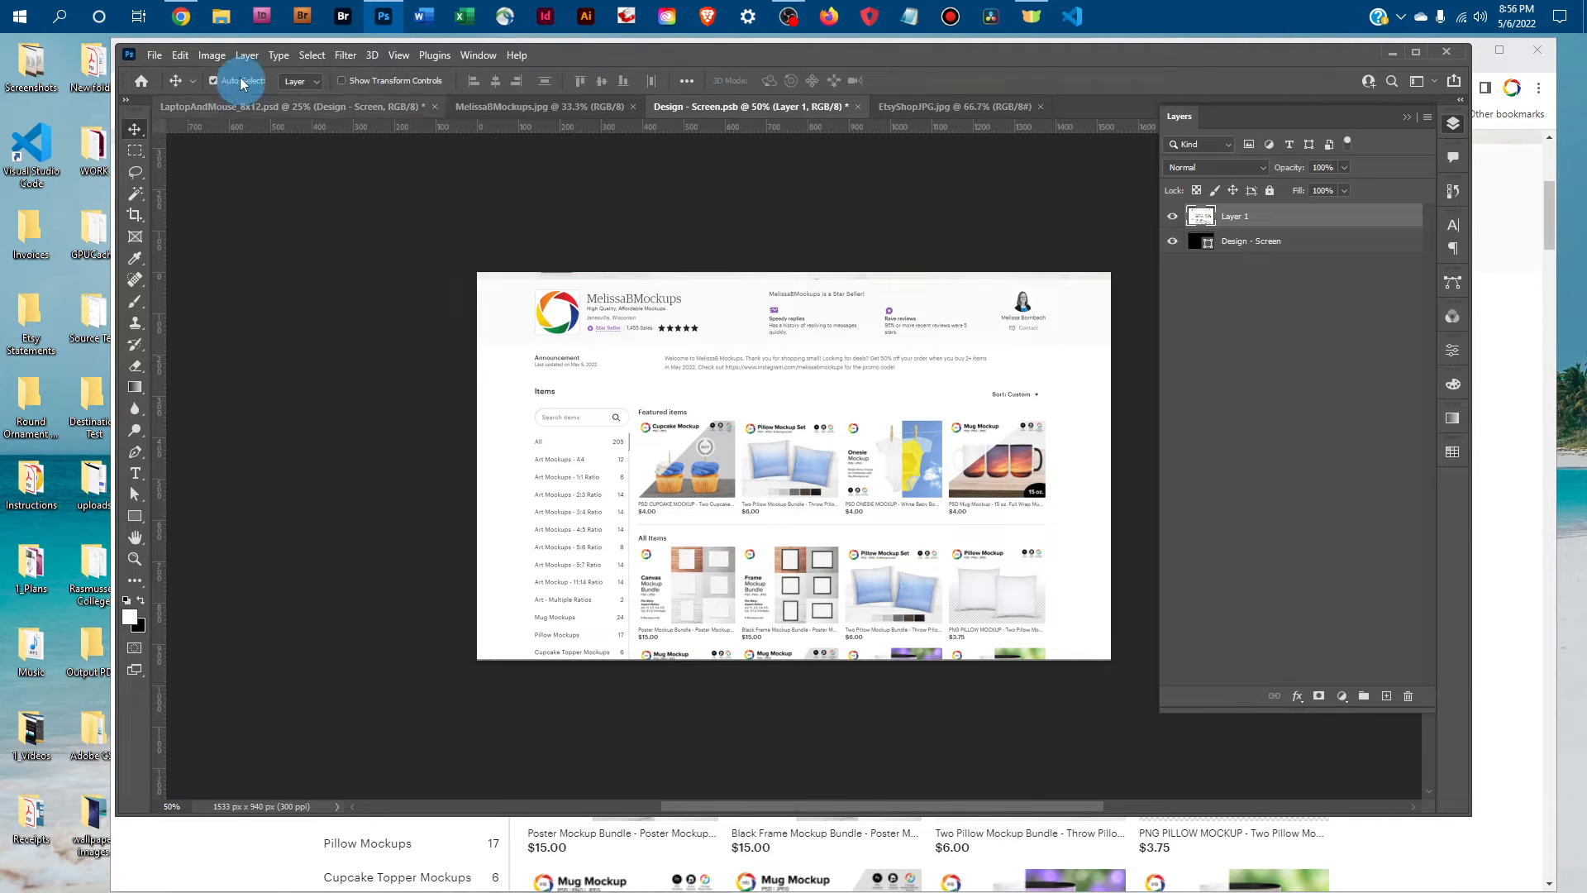
click(178, 55)
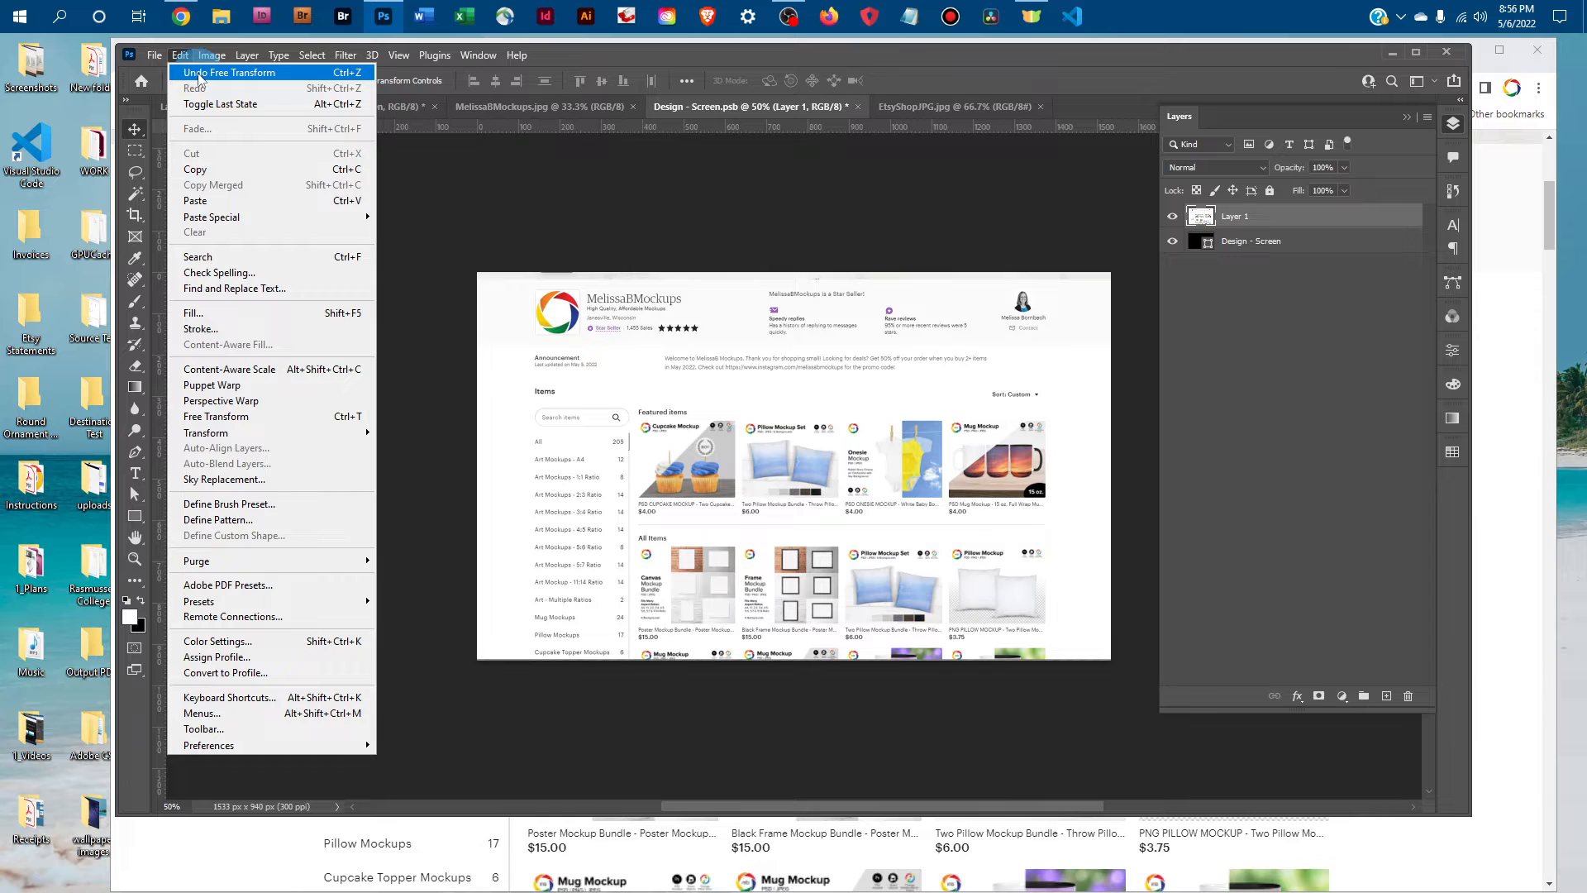
click(615, 179)
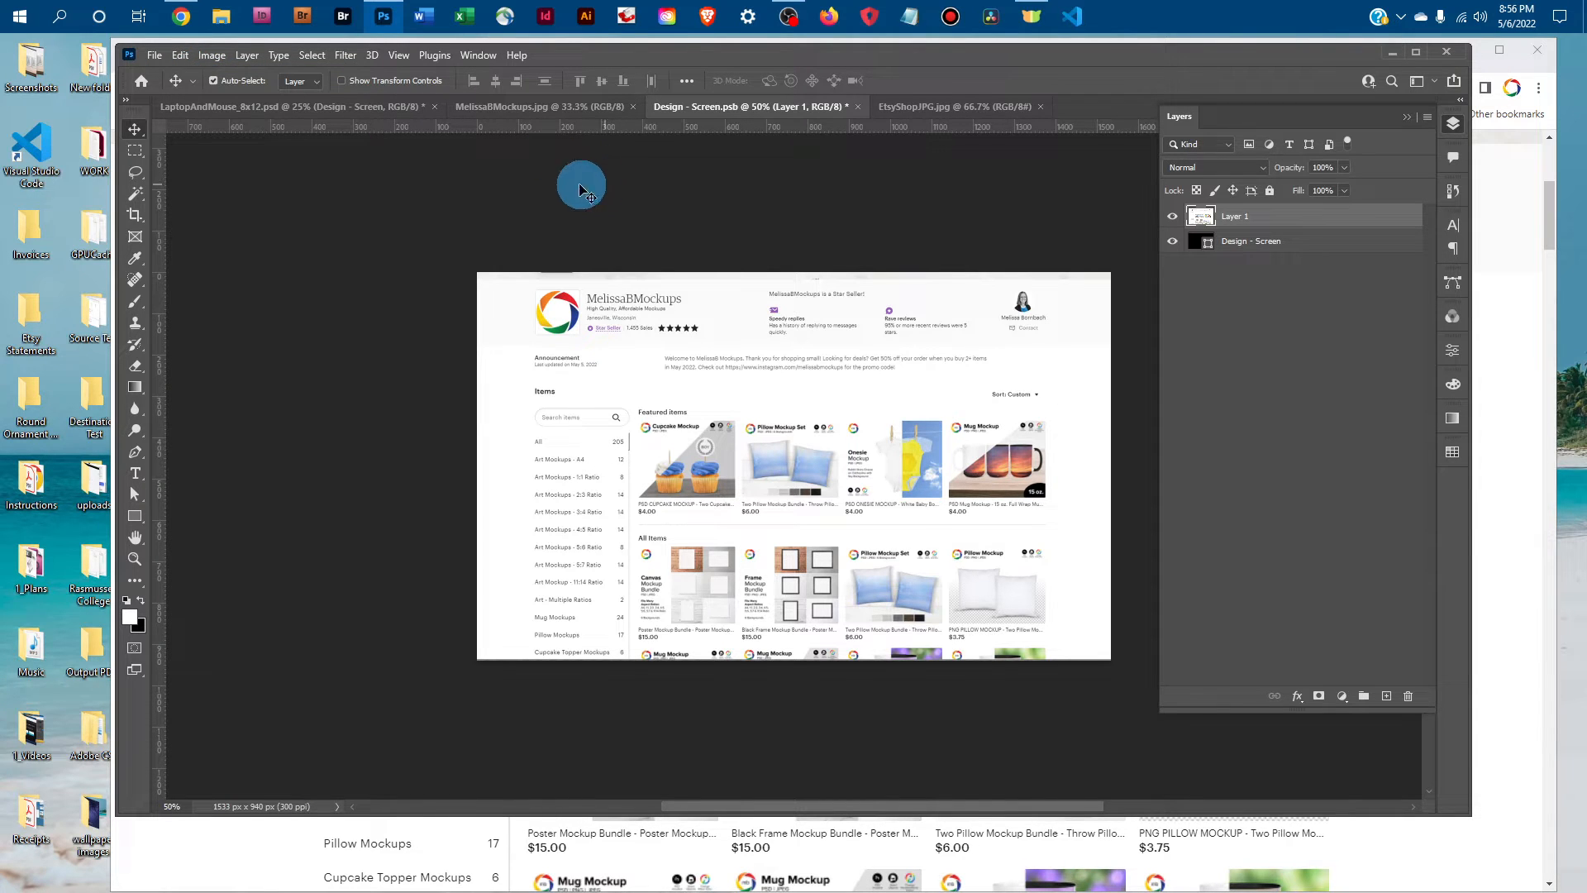
Save and close Design - Screen.psb, and close EtsyShopJPG.jpg to return to the laptop mockup
click(165, 65)
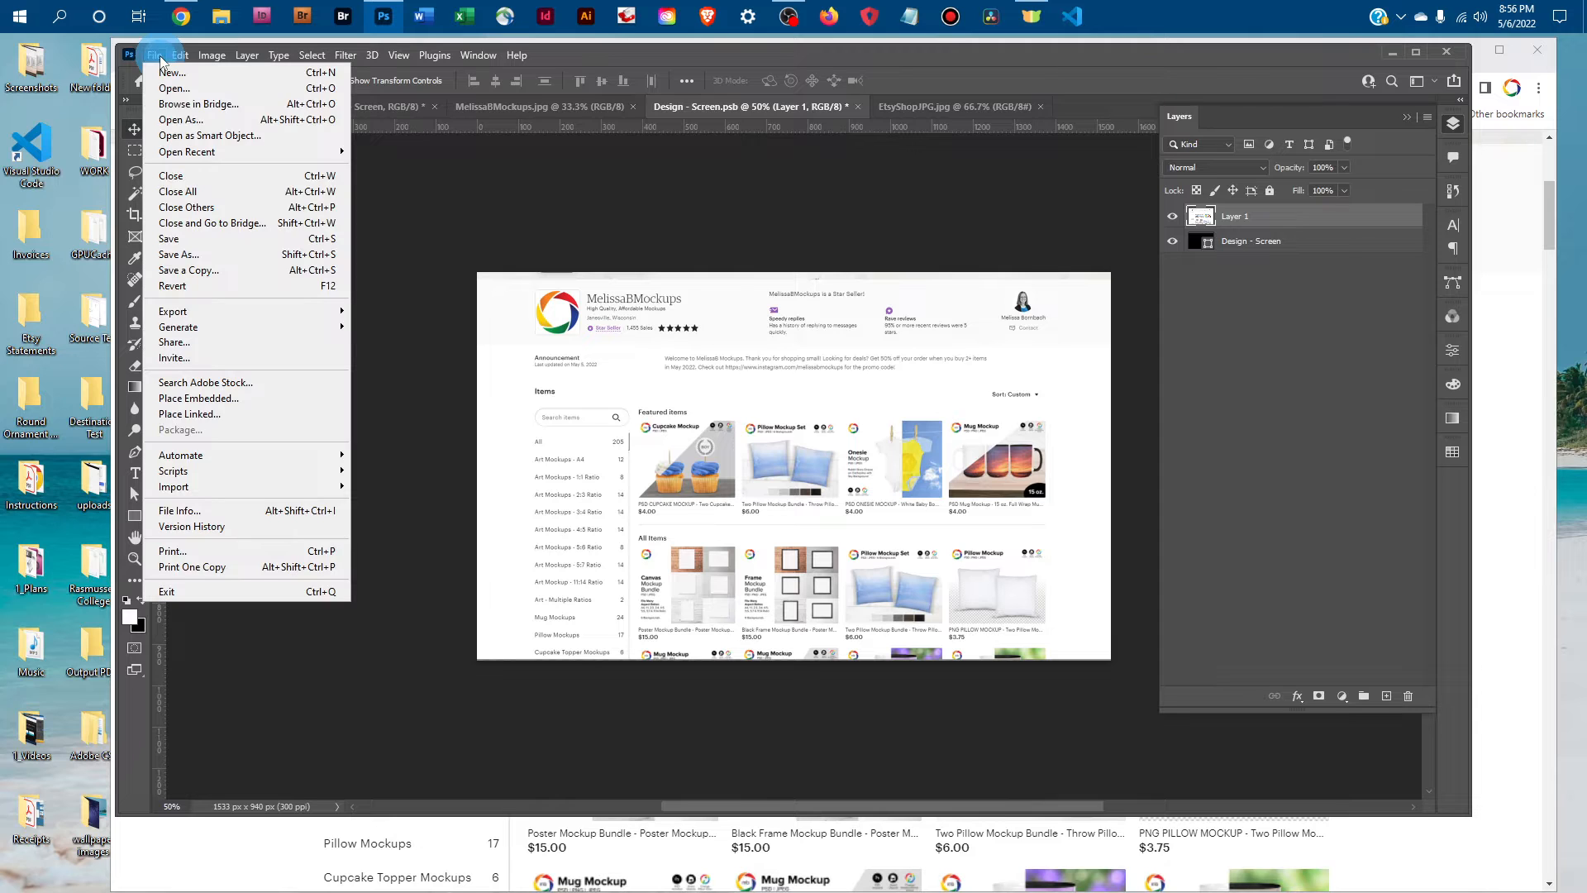
click(203, 238)
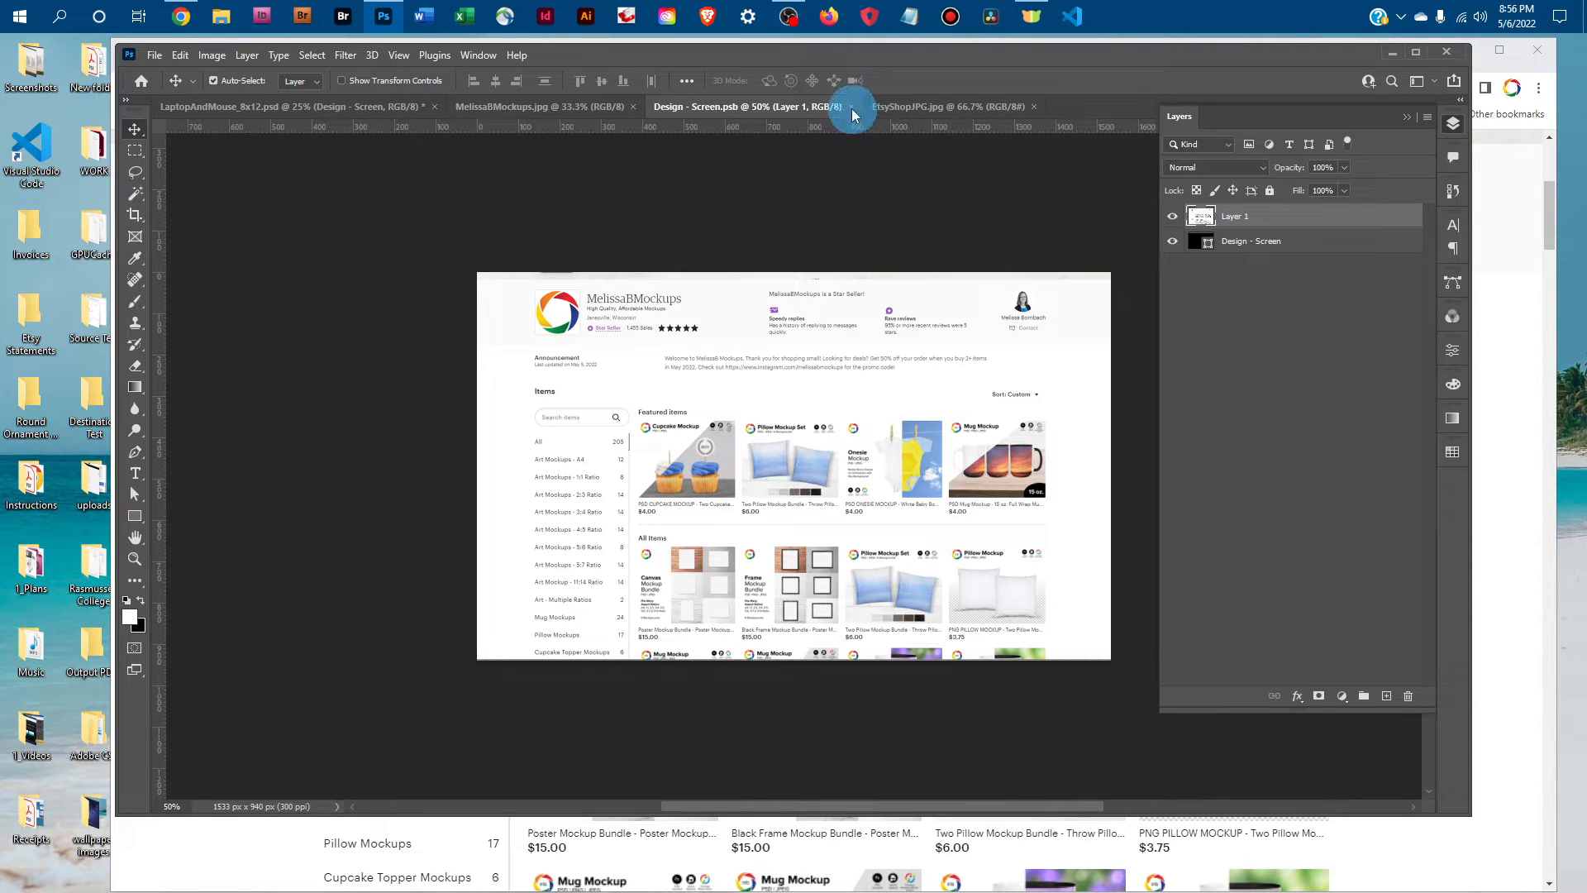
click(851, 107)
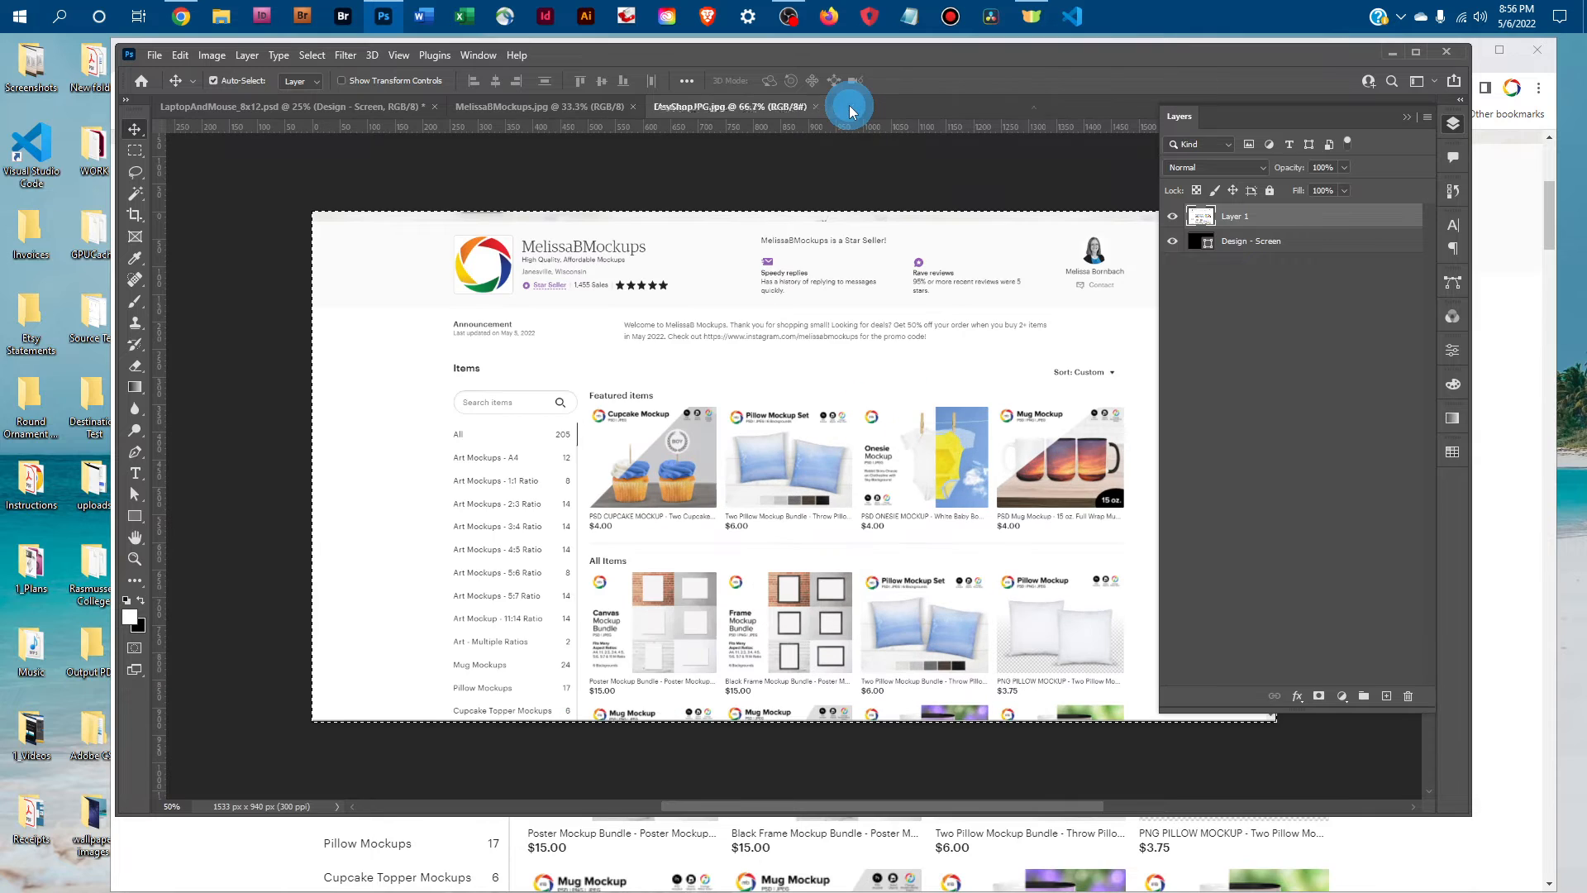
click(811, 106)
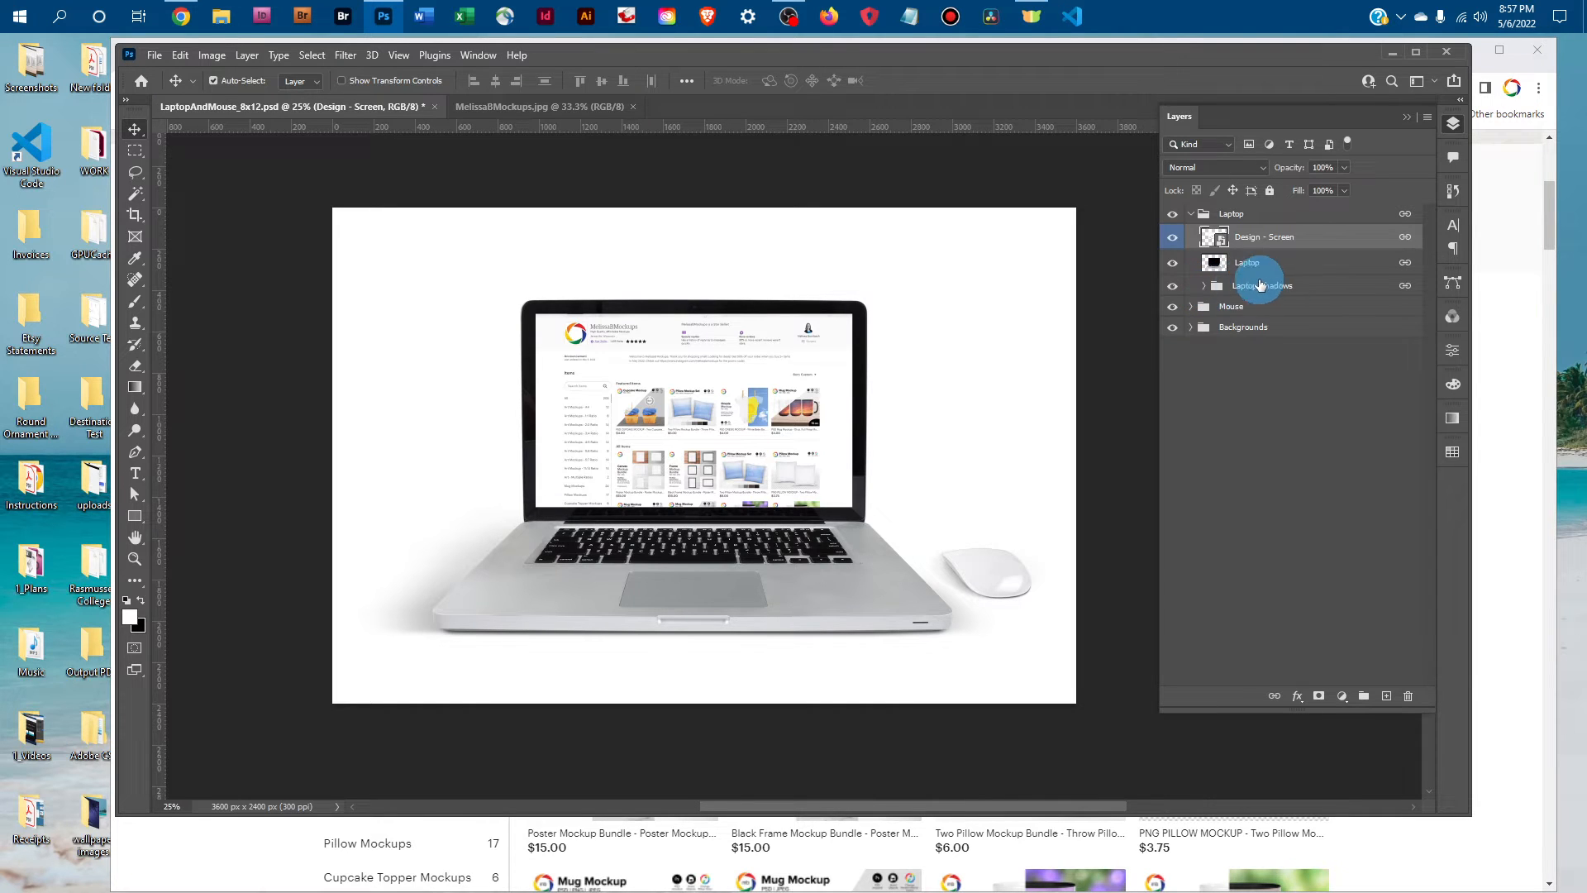
Adjust the opacity of the Cast Shadow layer in the Laptop Shadows group and collapse the laptop groups
click(1204, 287)
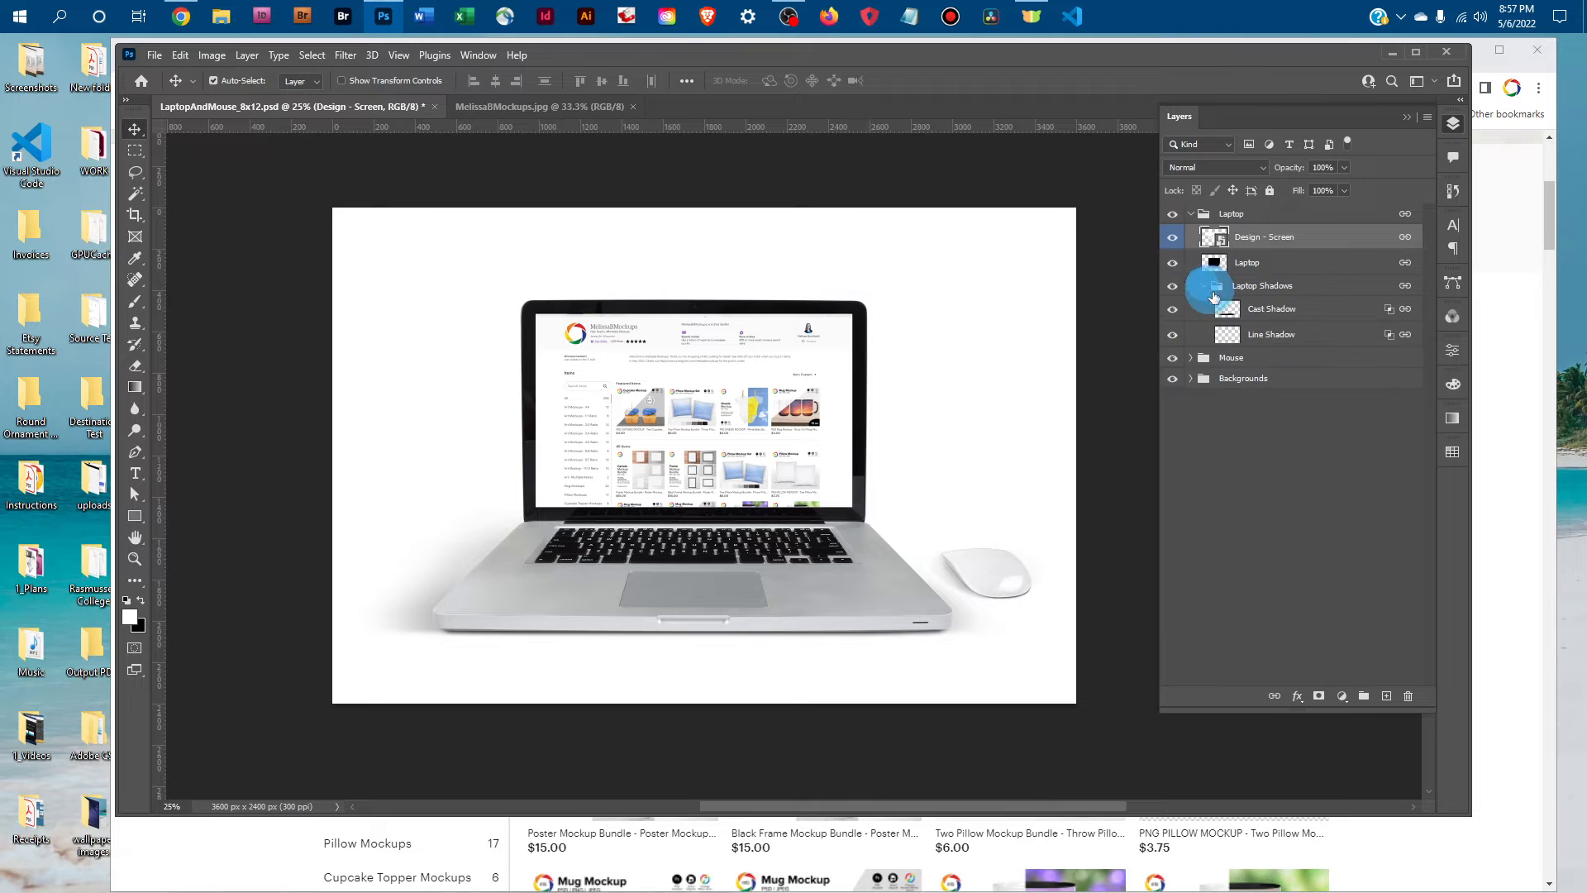
click(1280, 309)
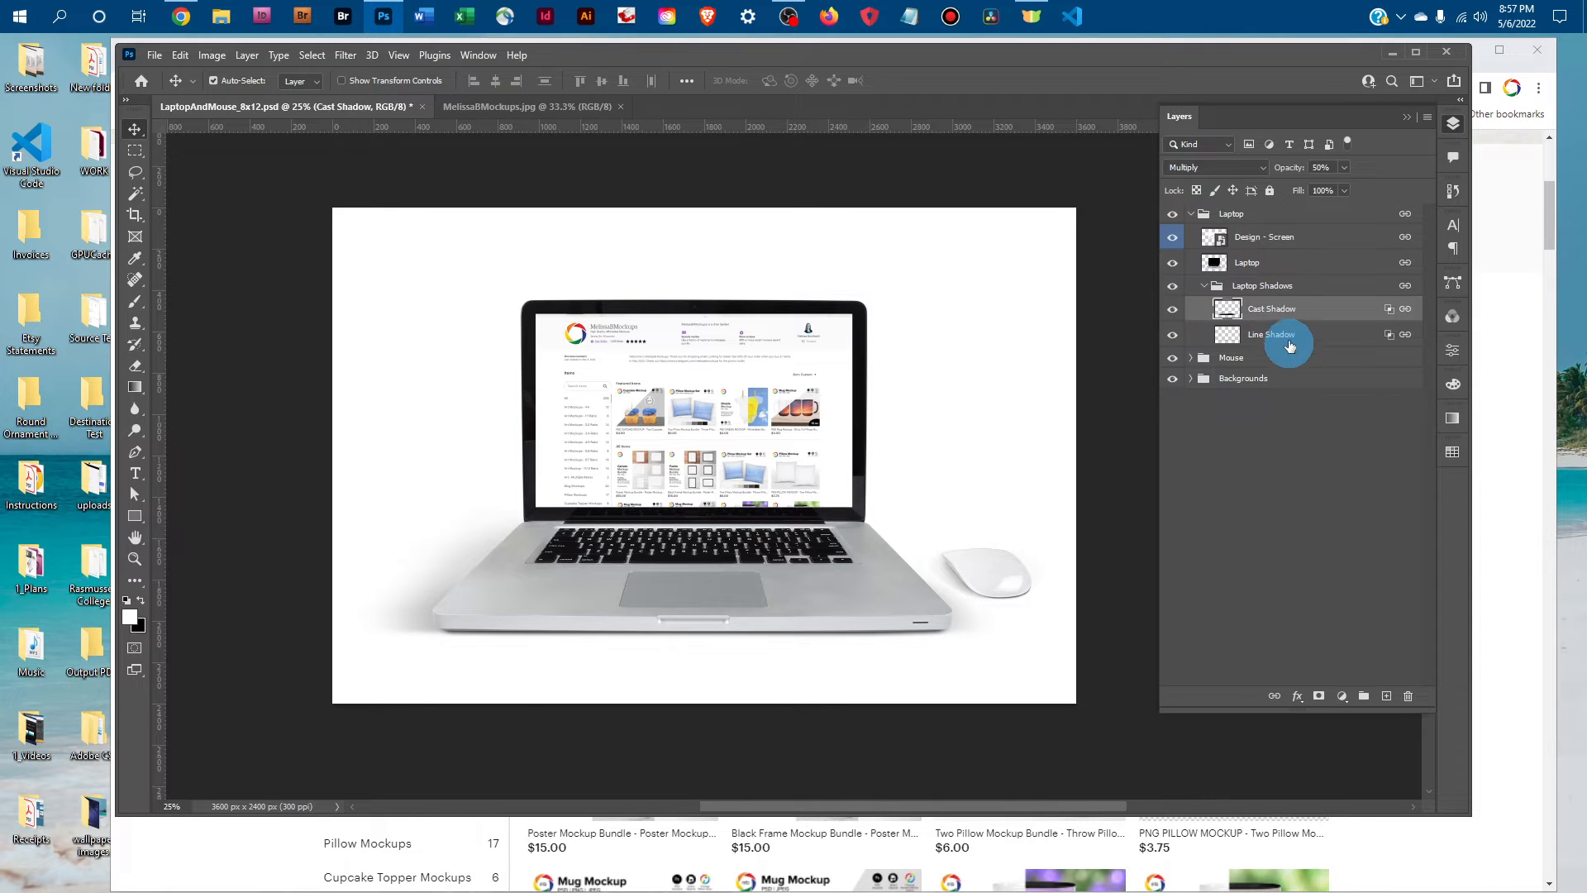
click(1343, 170)
drag(1377, 187, 1380, 187)
click(1209, 287)
click(1190, 213)
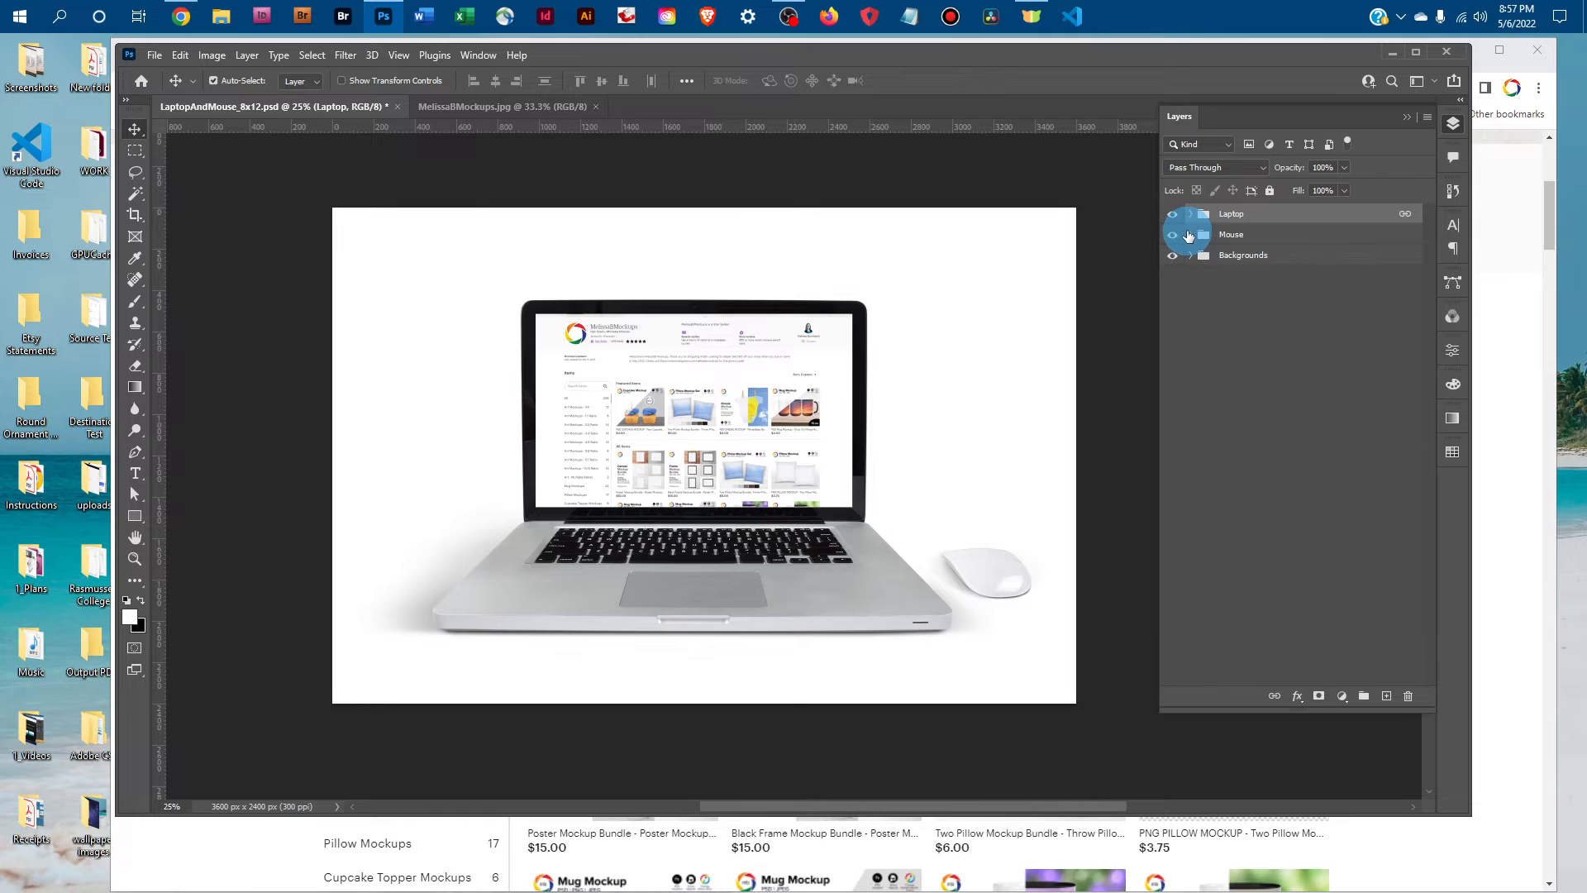
Examine the opacity setting of the Cast Shadow Right layer in the Mouse Shadows group
click(1188, 236)
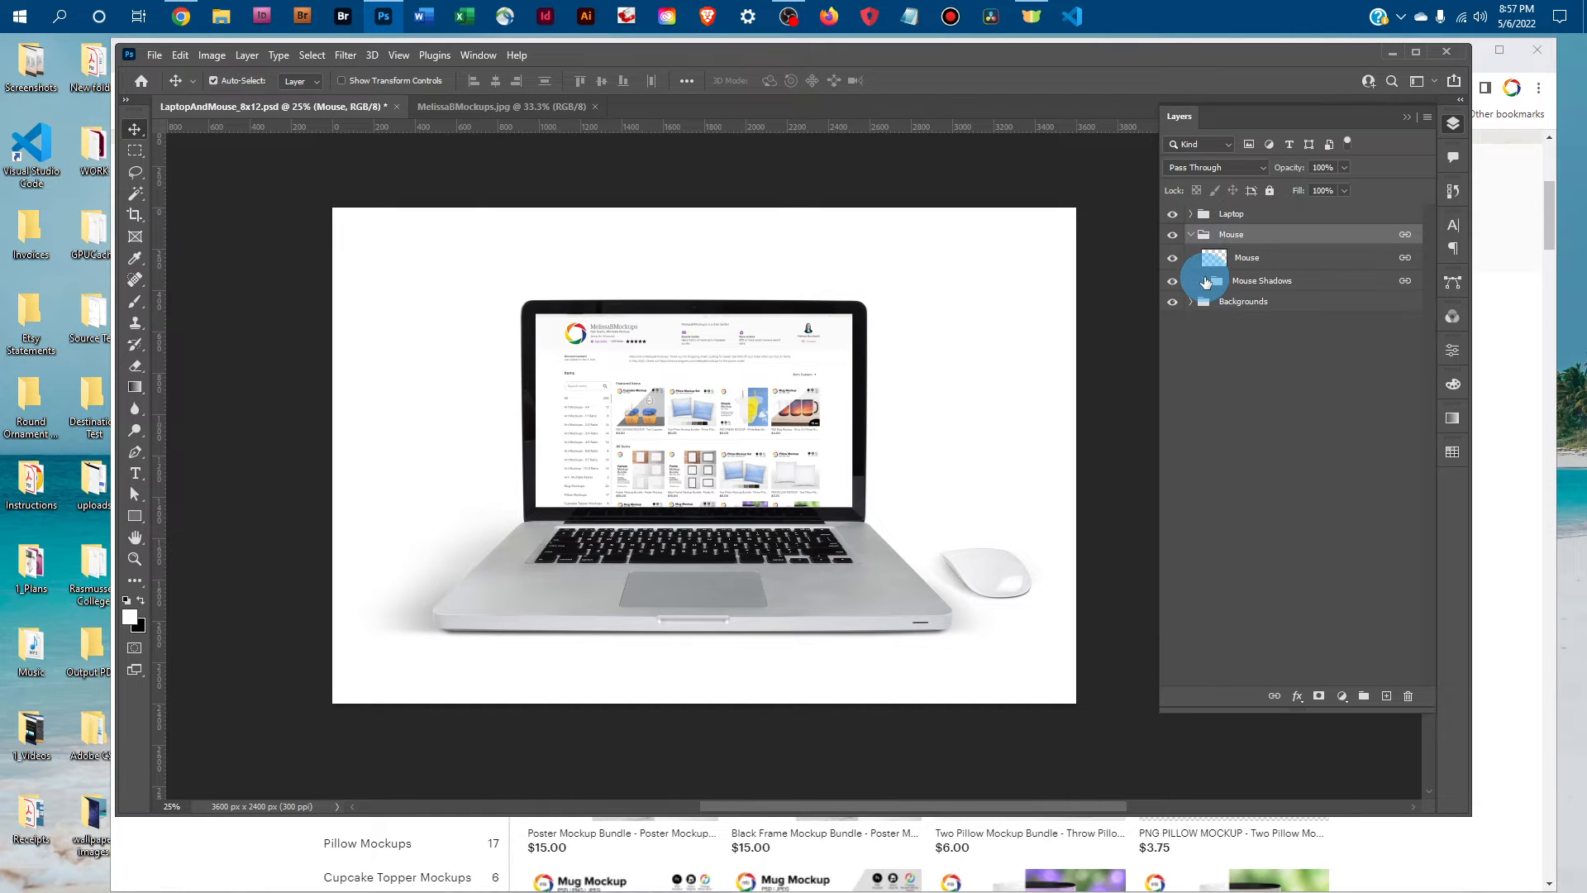
click(1205, 281)
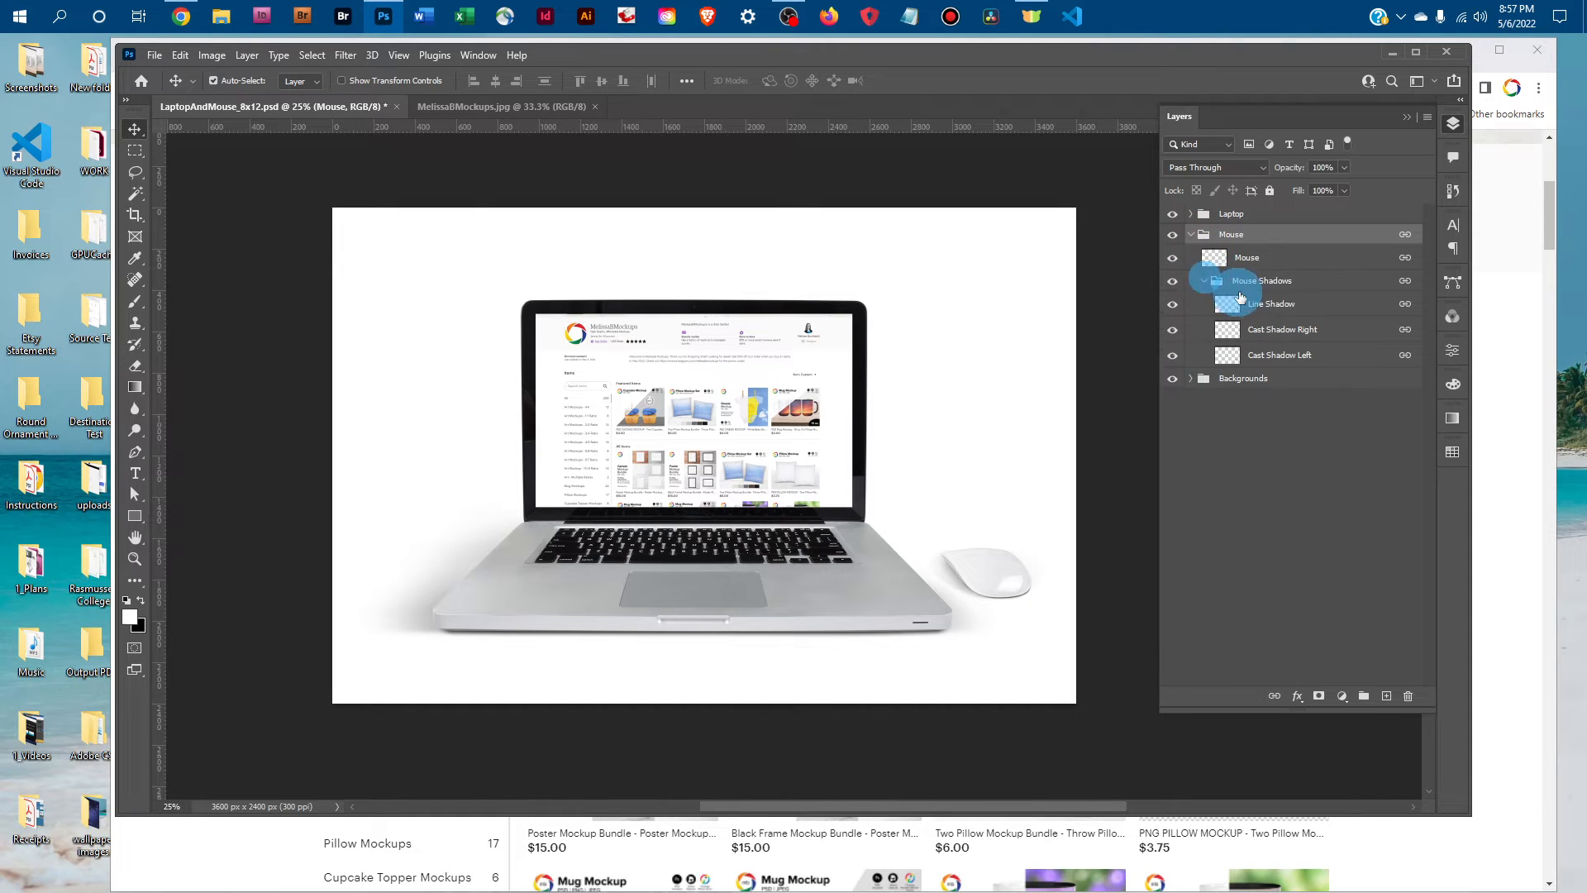
click(1284, 330)
click(1345, 169)
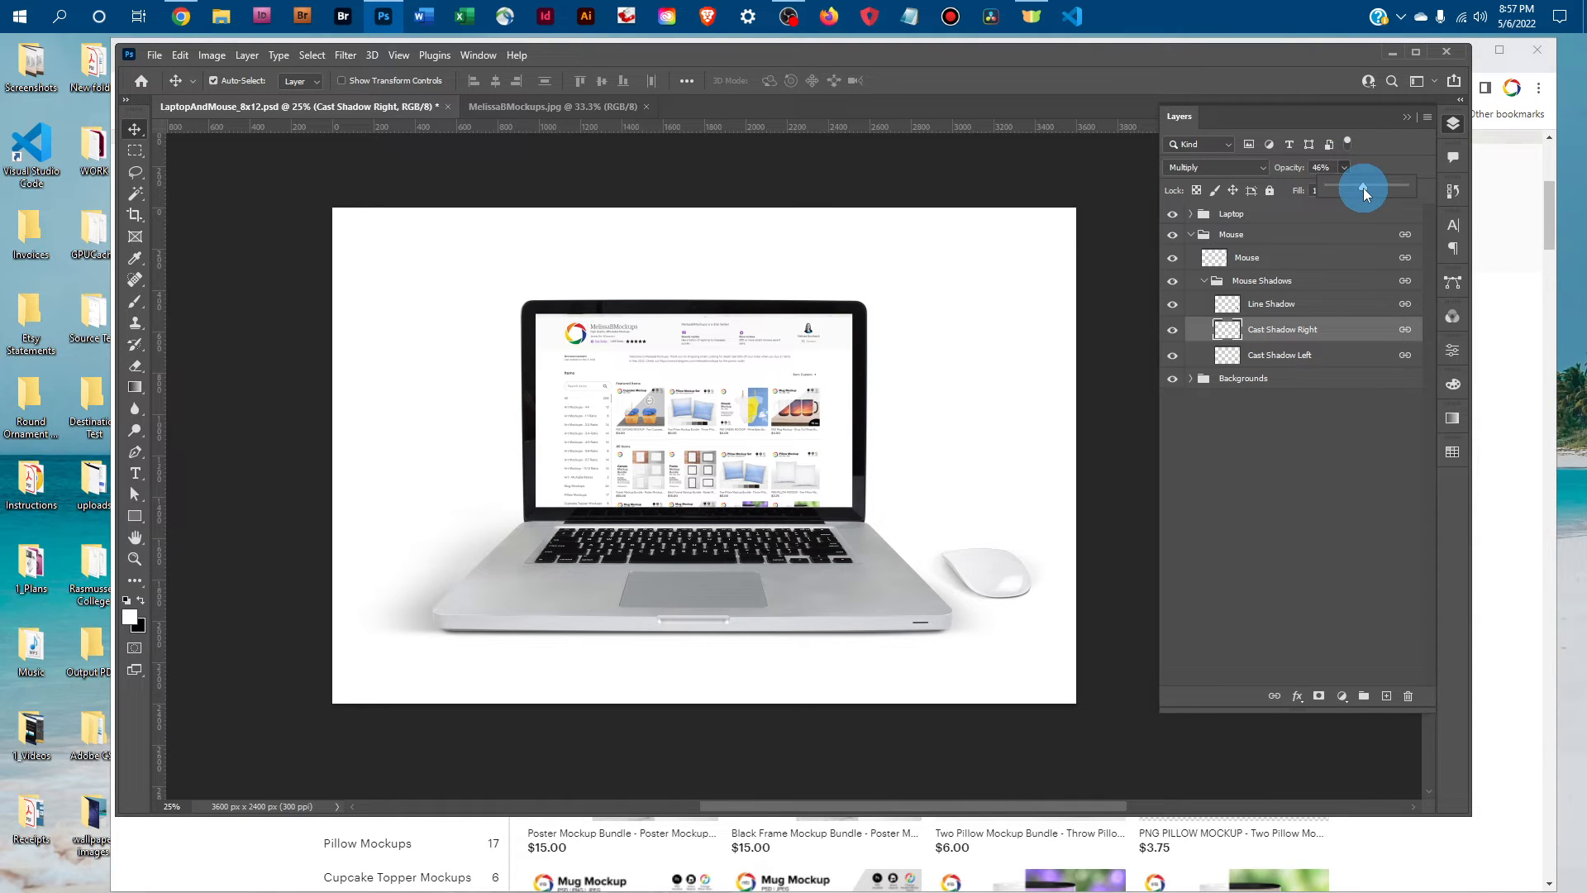
click(1344, 167)
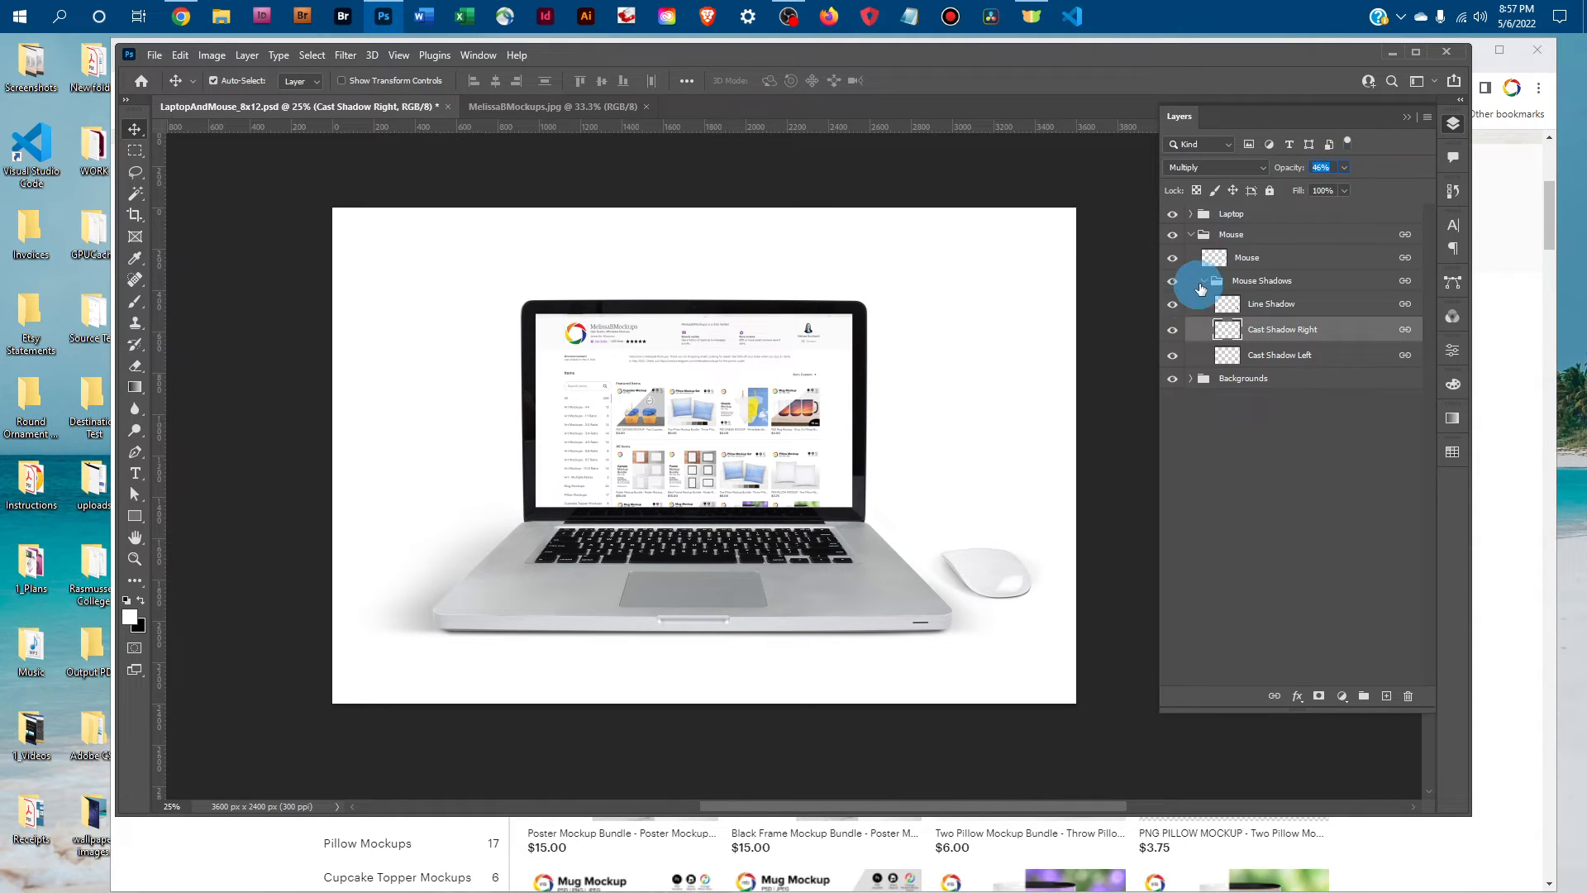
Collapse the Mouse Shadows and Mouse groups and hide the Mouse group in the mockup
click(1205, 281)
click(1191, 235)
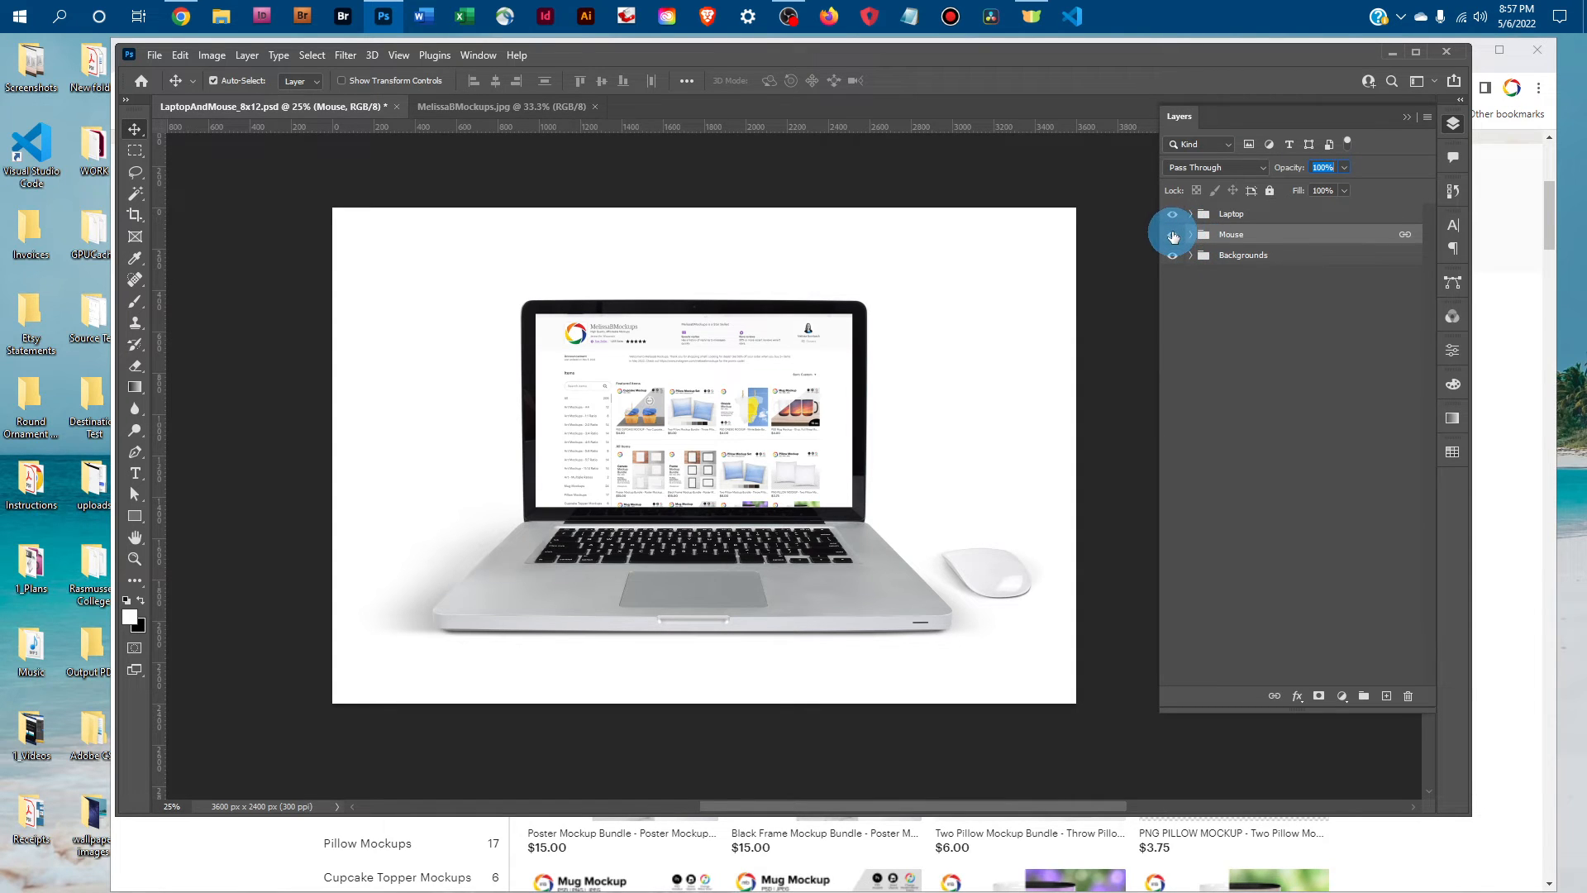
click(1172, 235)
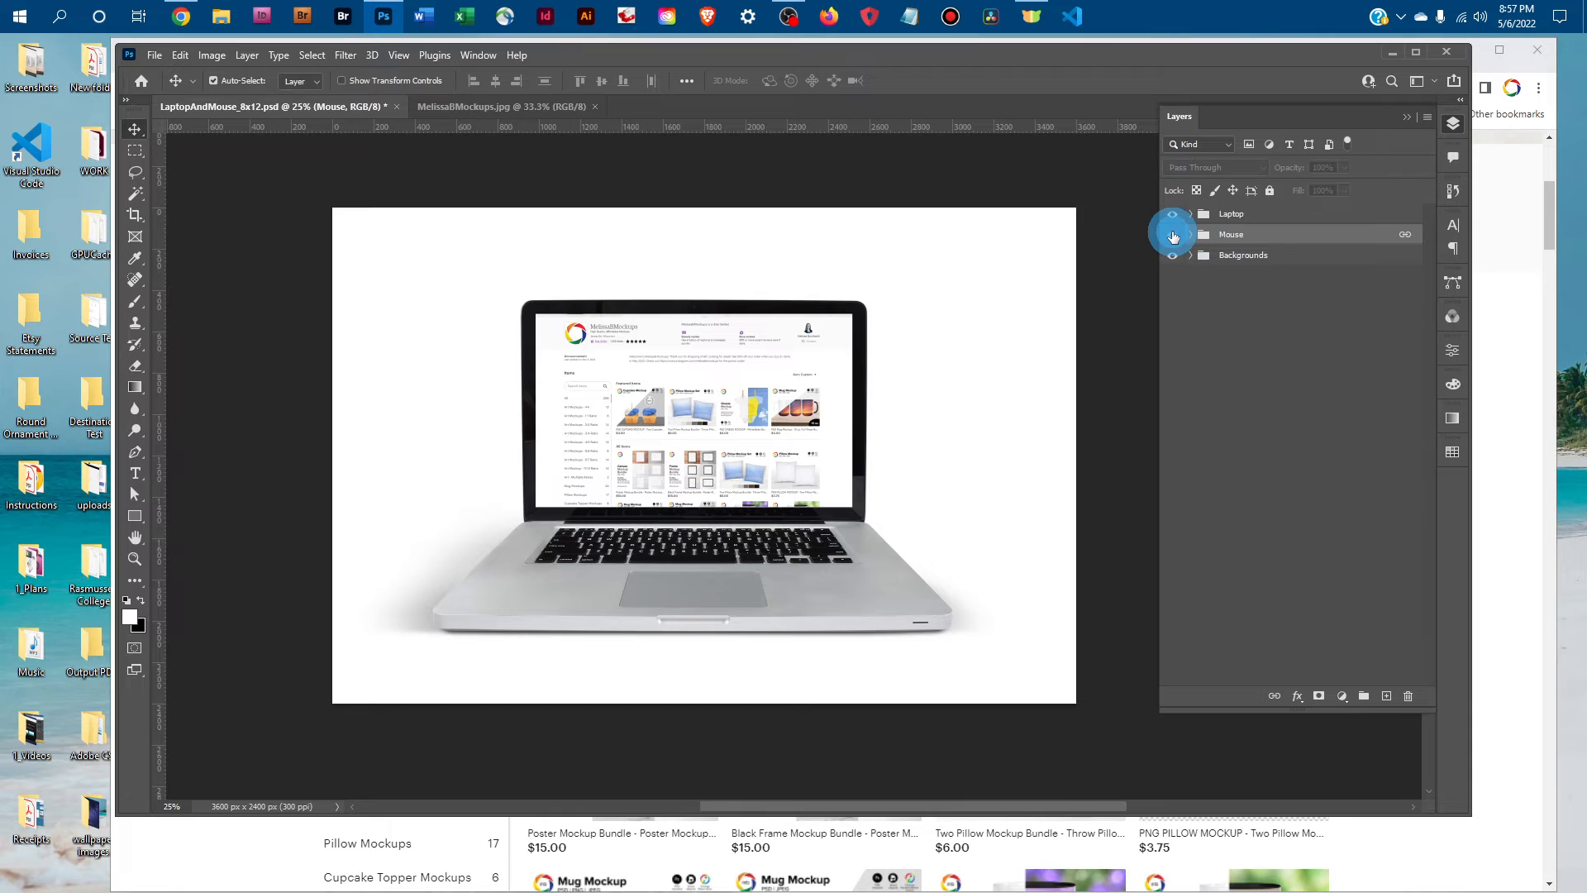
Make the Mouse group visible again and toggle the White Background layer in the Backgrounds group off and back on
click(1173, 235)
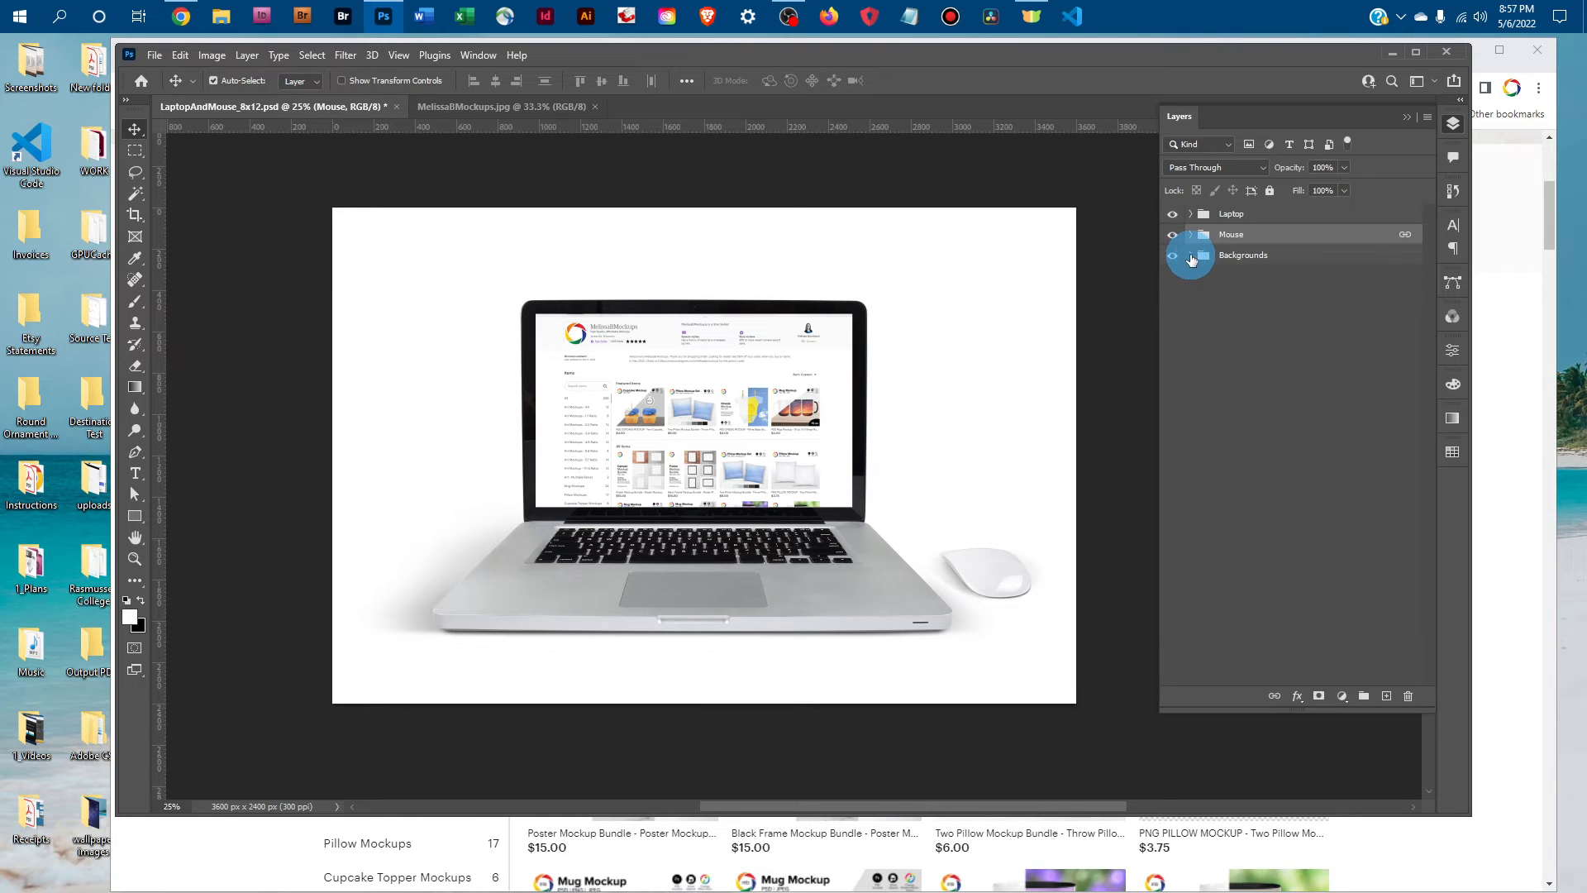
click(1173, 280)
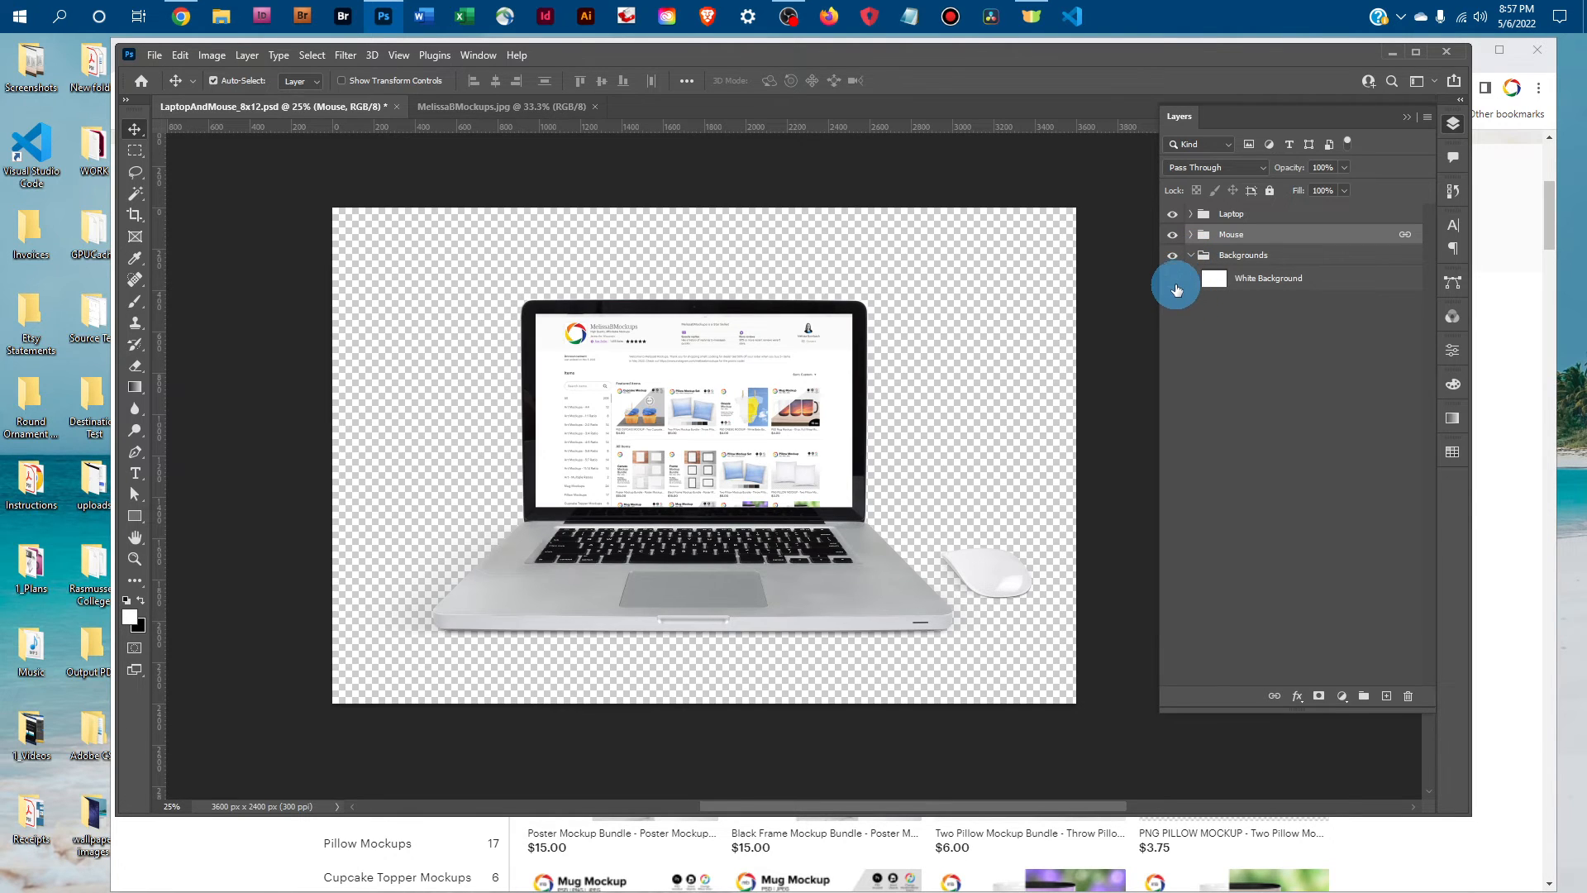
click(1173, 280)
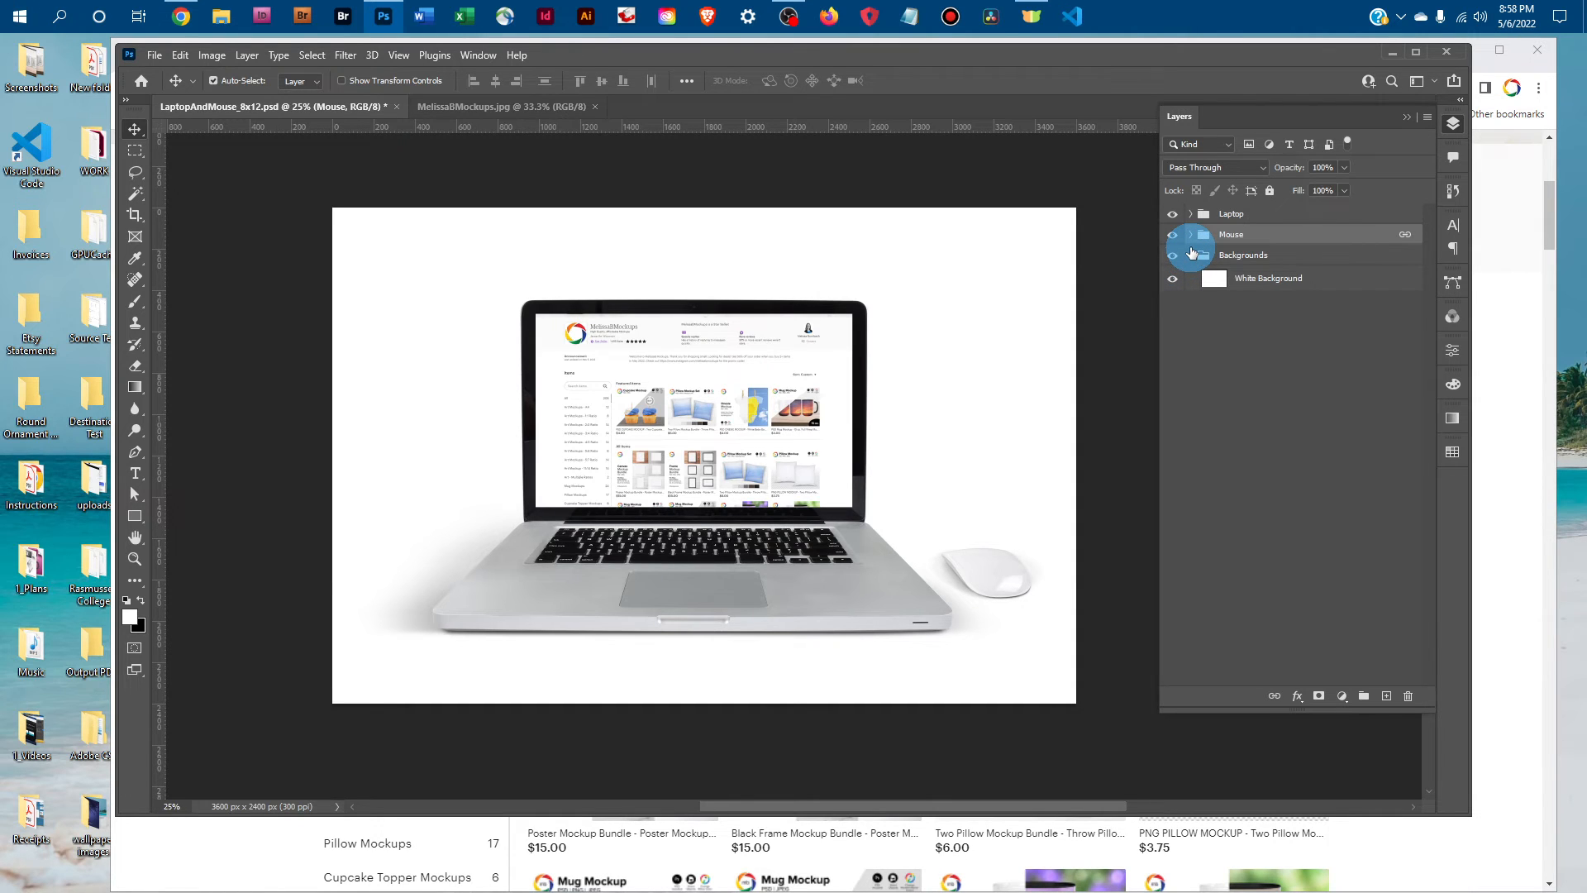
click(1191, 256)
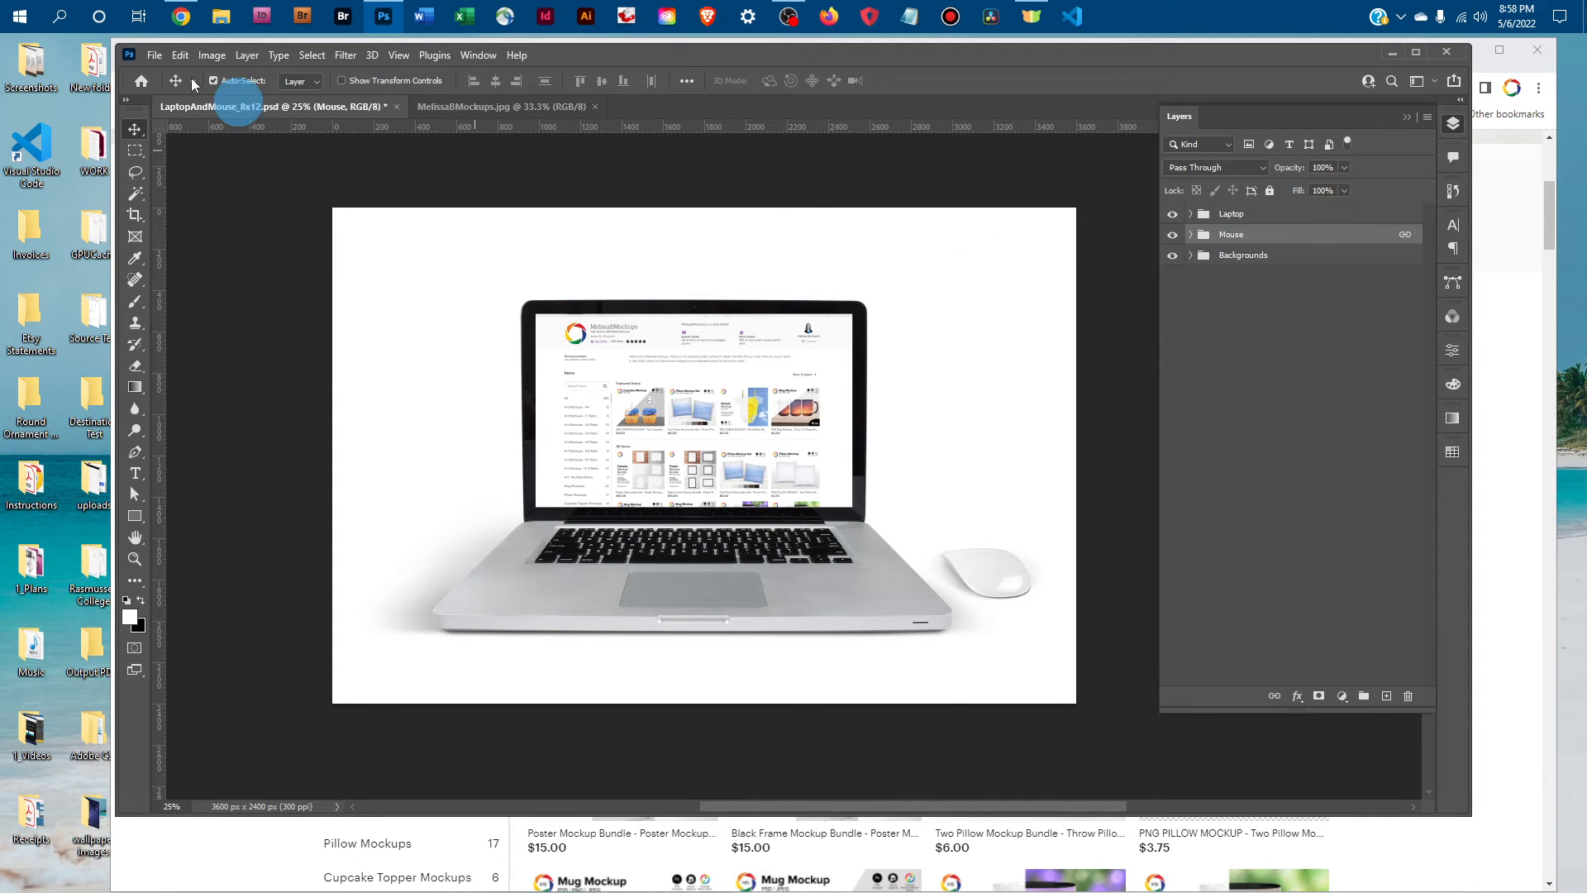
click(154, 56)
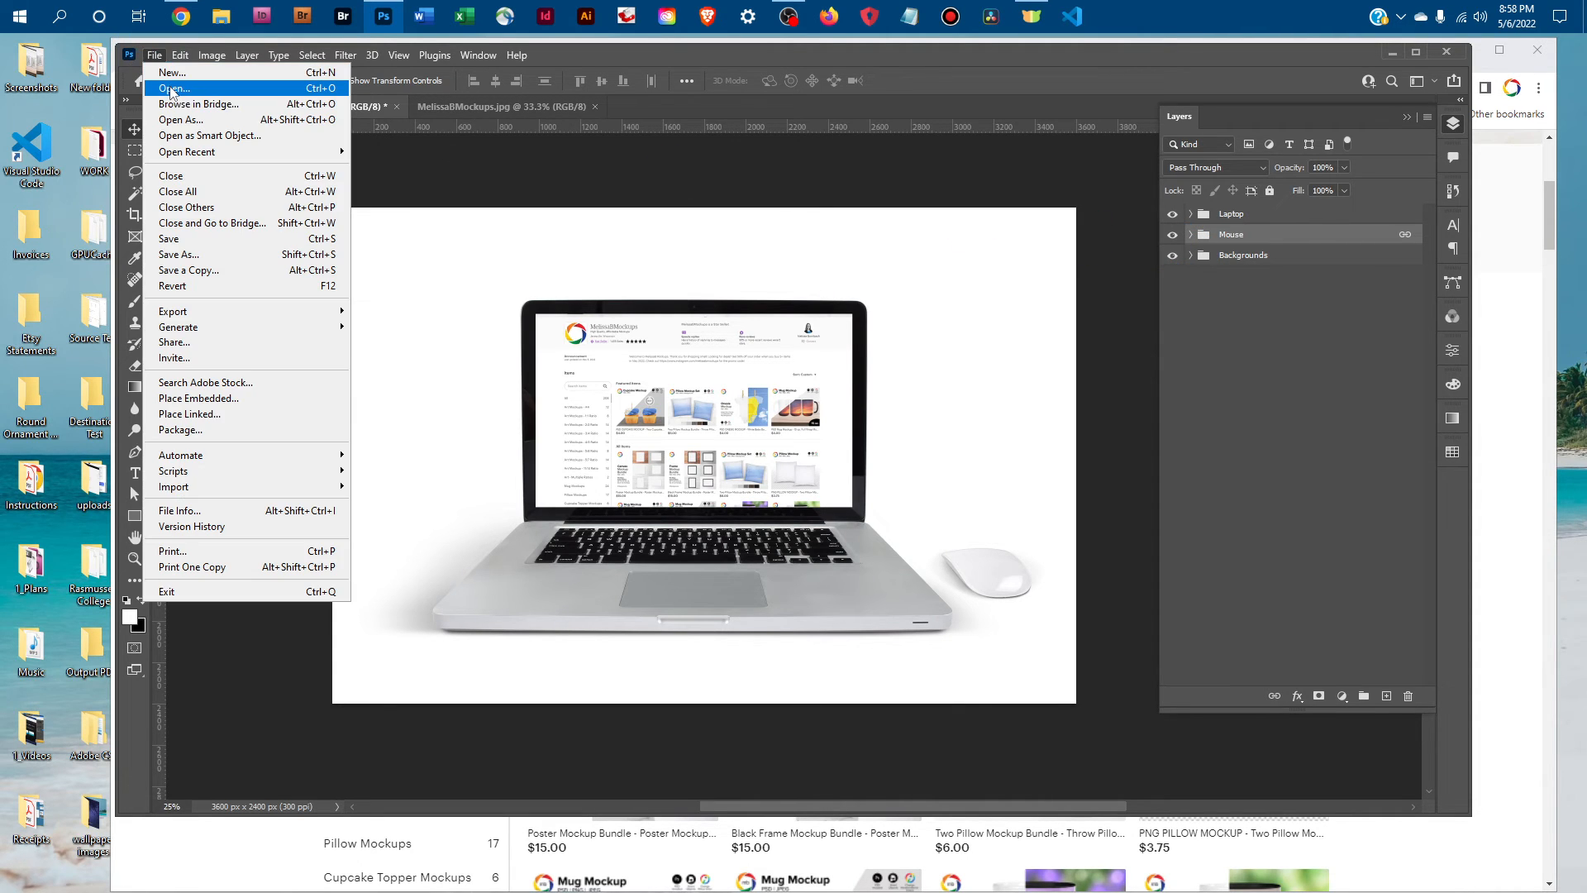
click(544, 155)
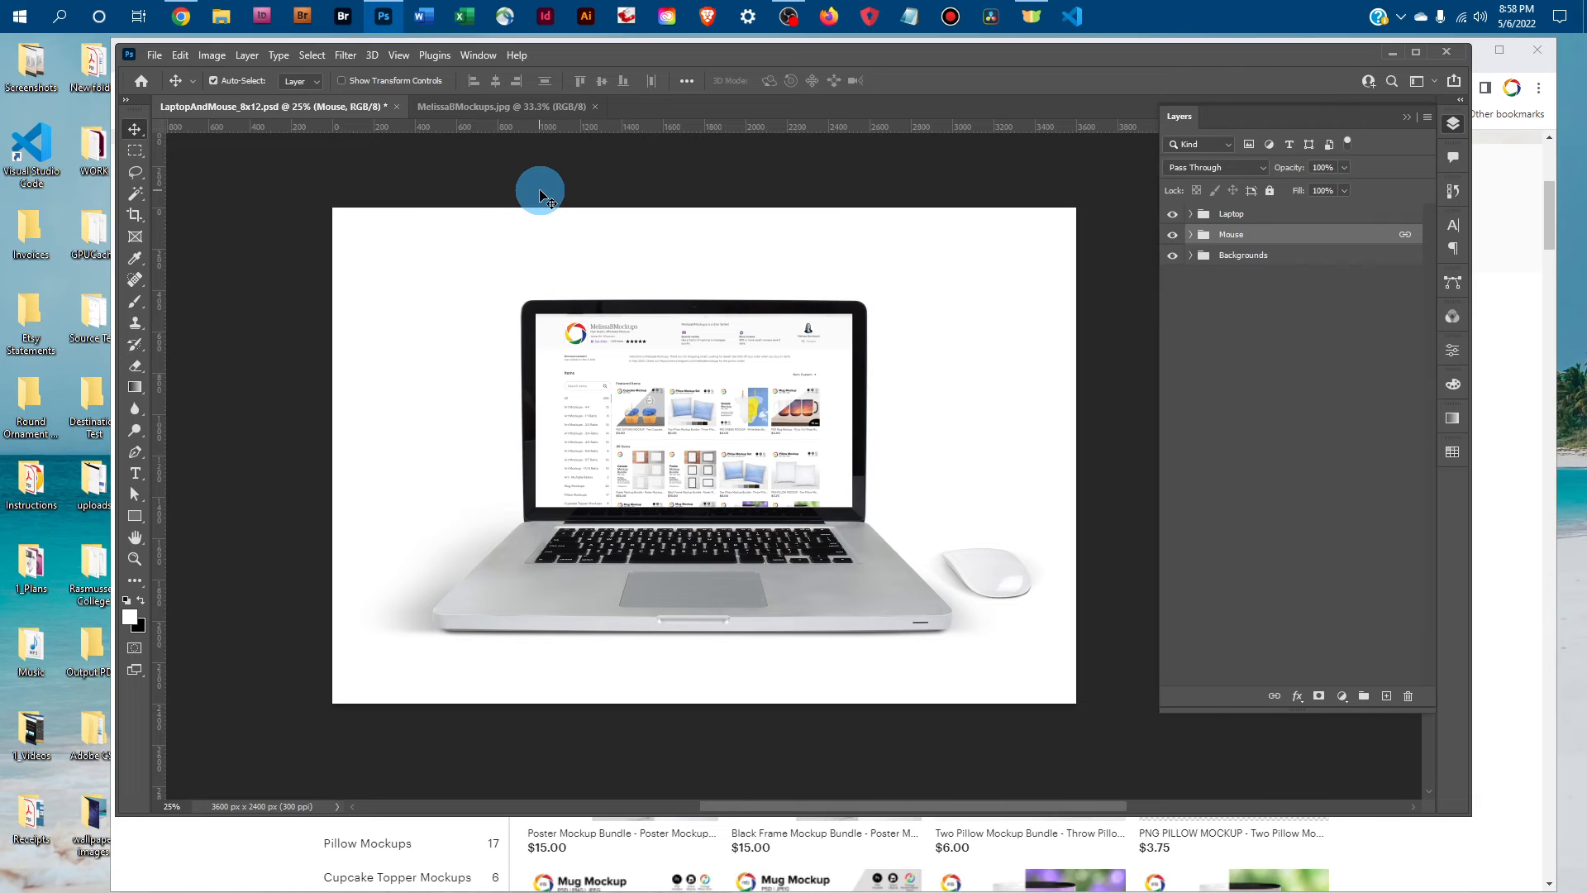
click(155, 56)
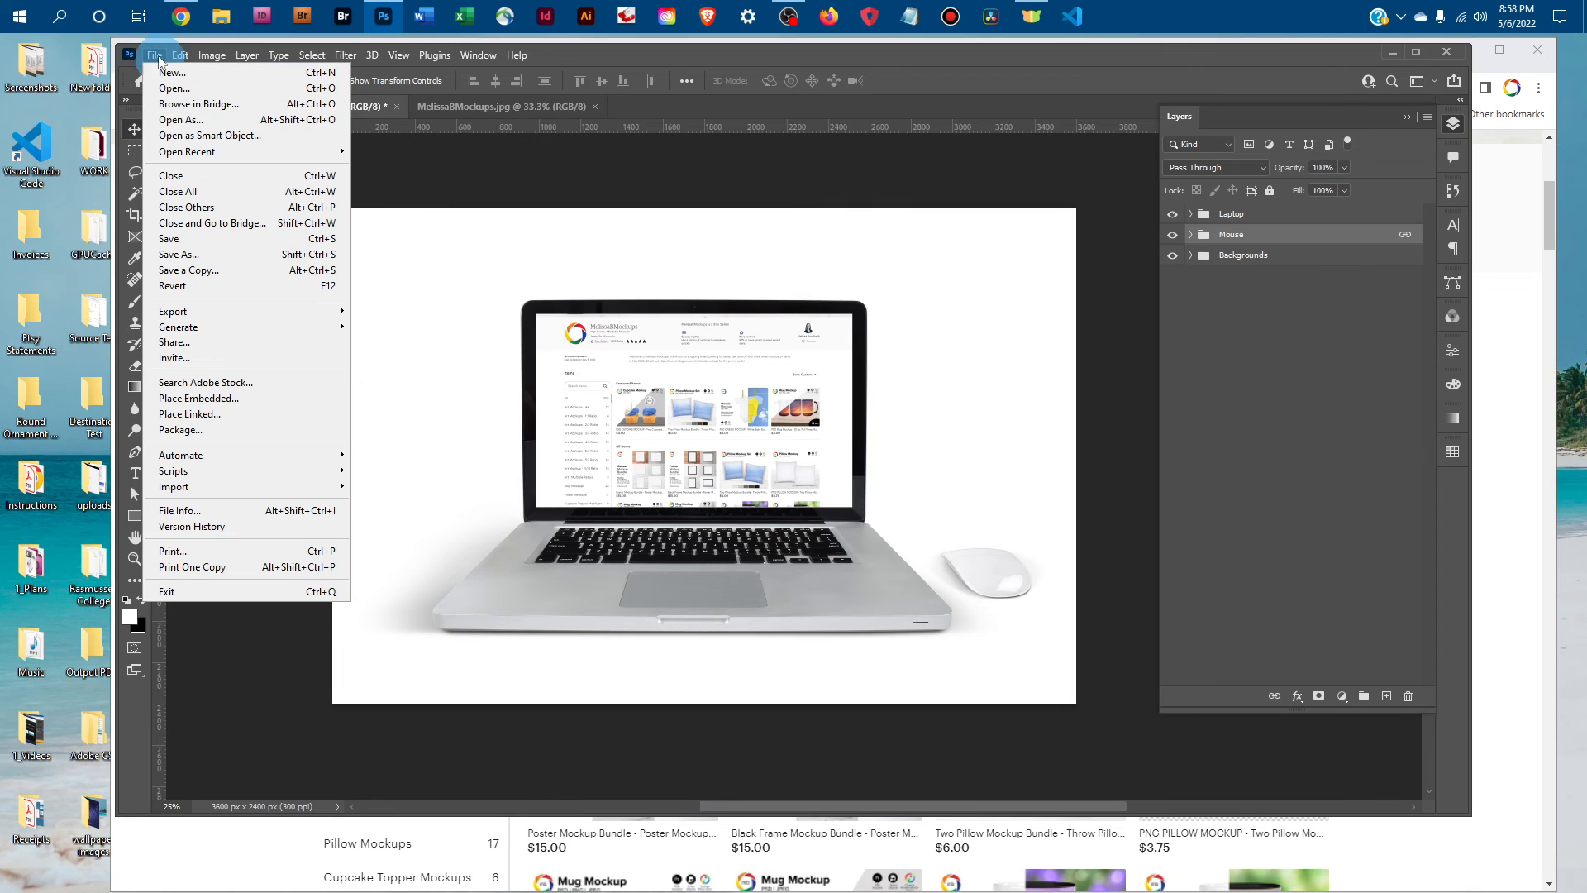
click(498, 159)
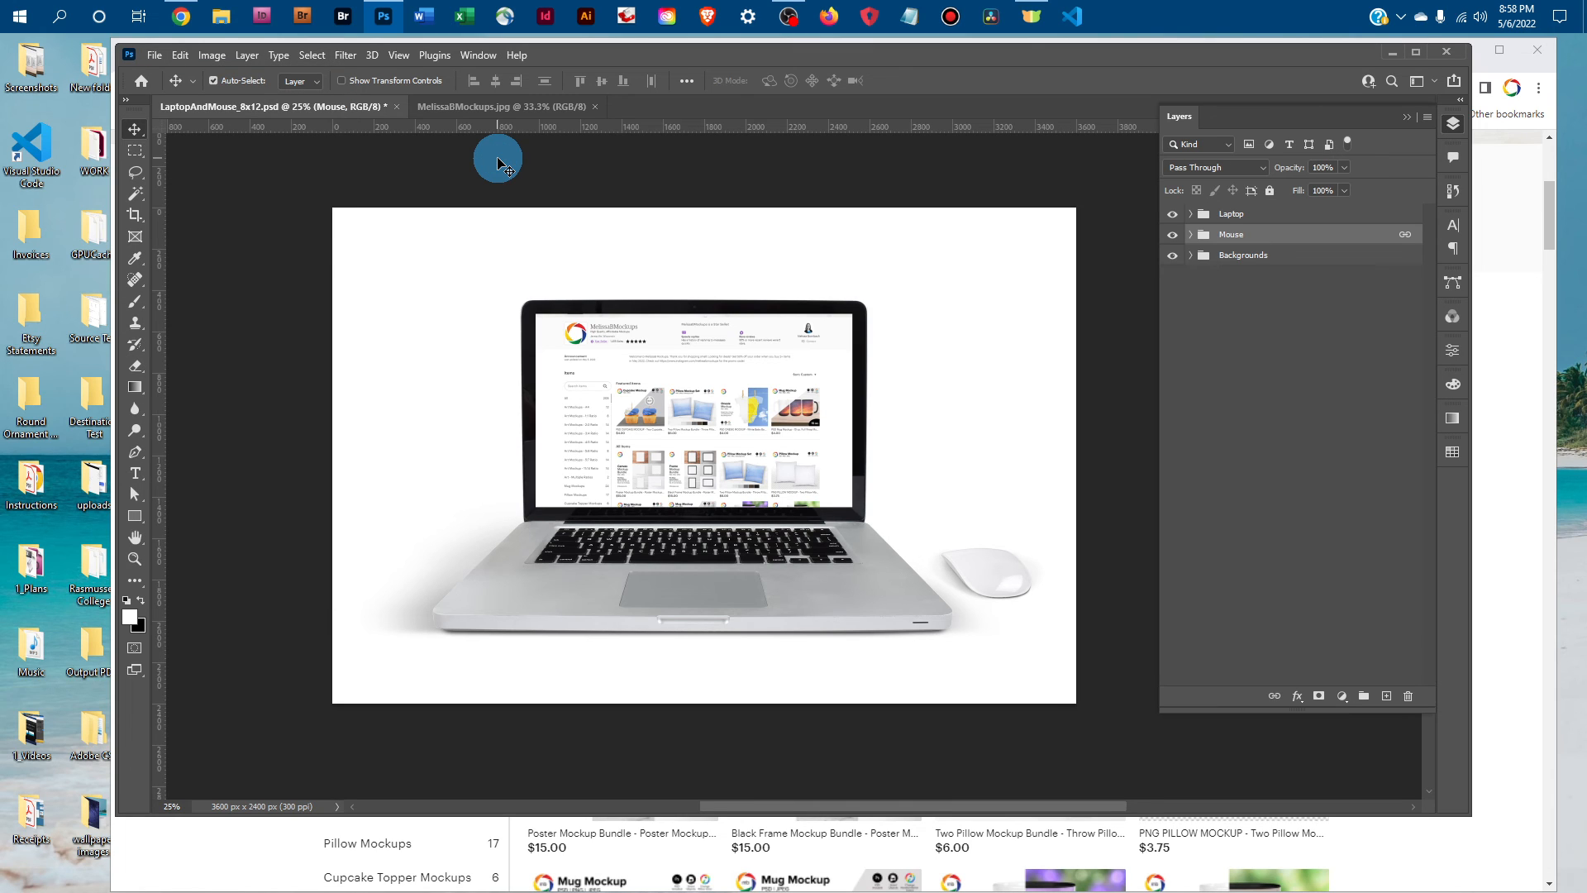